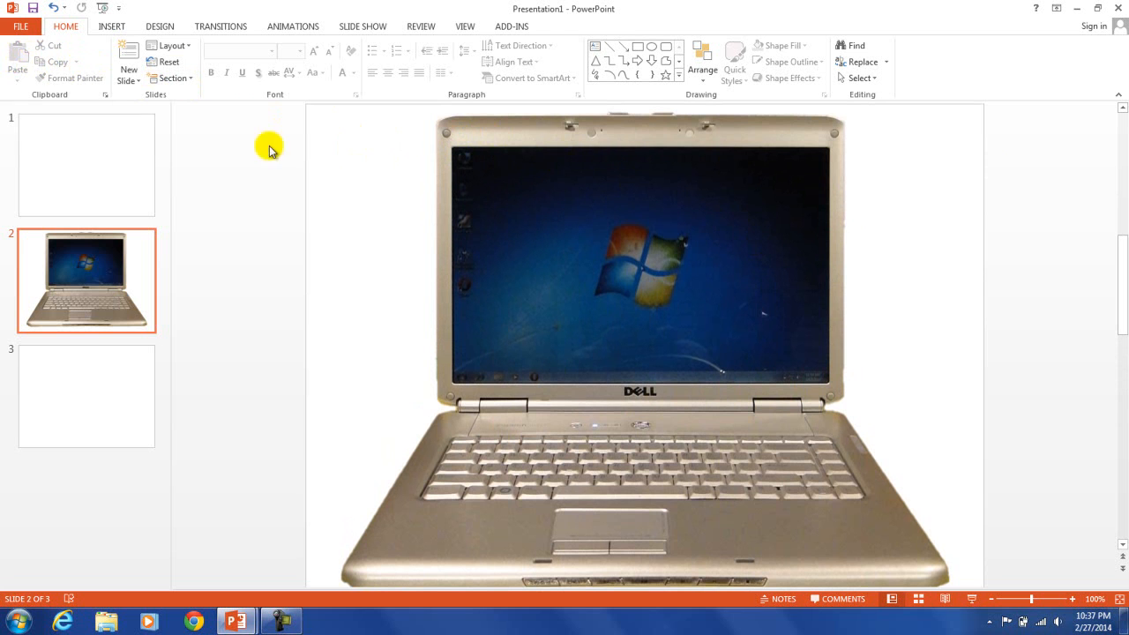
Remove the display area from the laptop picture on slide 2 with Background Removal, marking both corner-to-corner diagonals for removal, and keep the changes
click(716, 231)
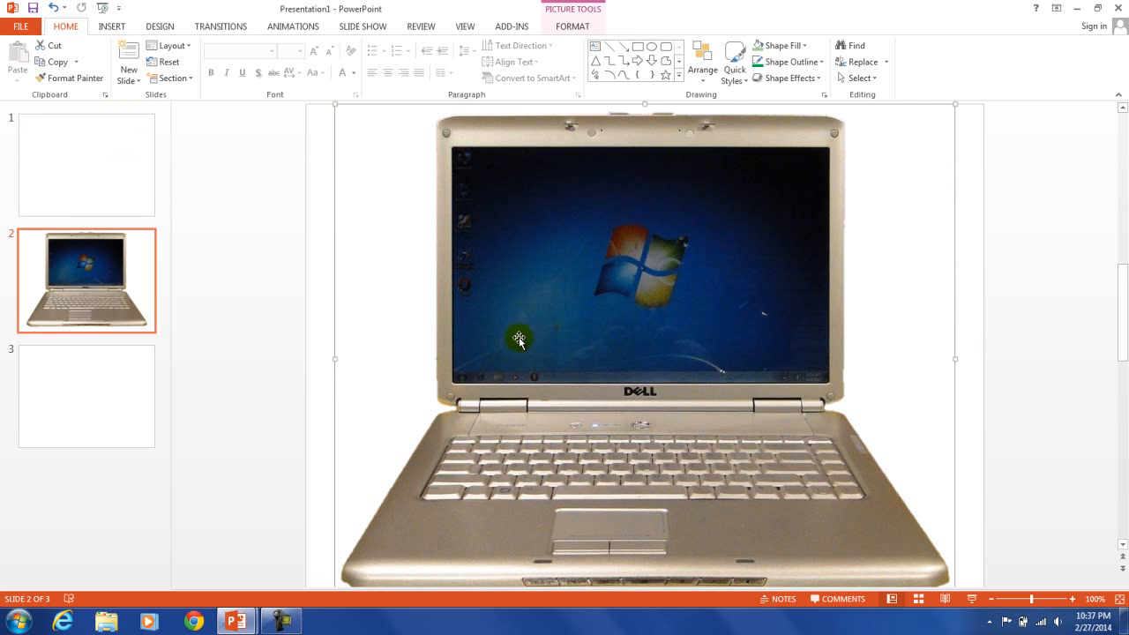
click(575, 26)
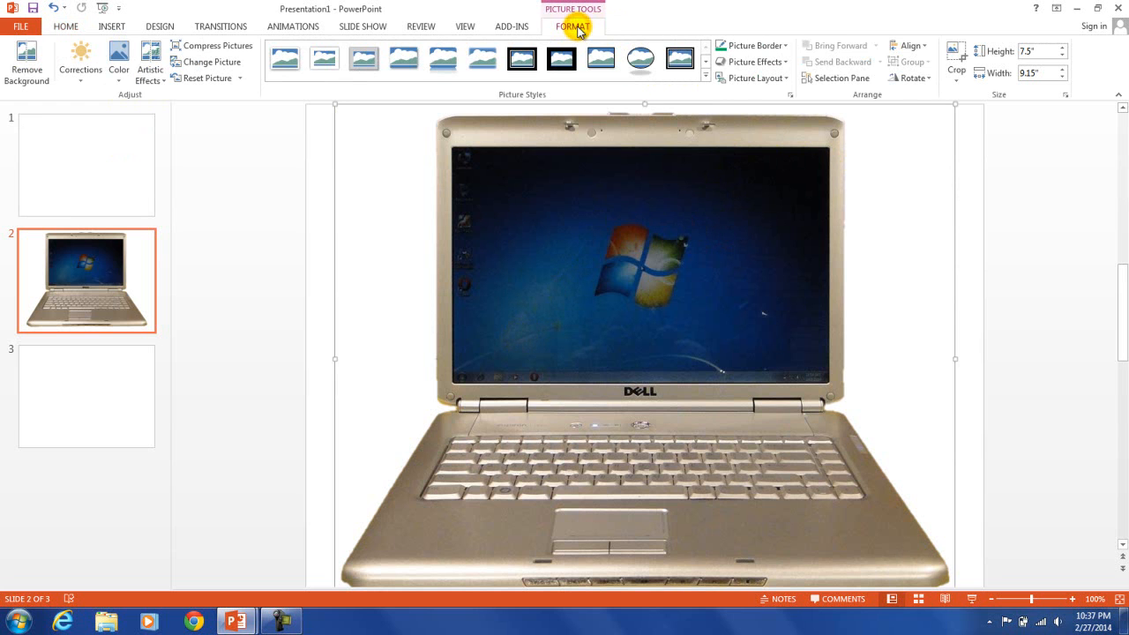
click(26, 67)
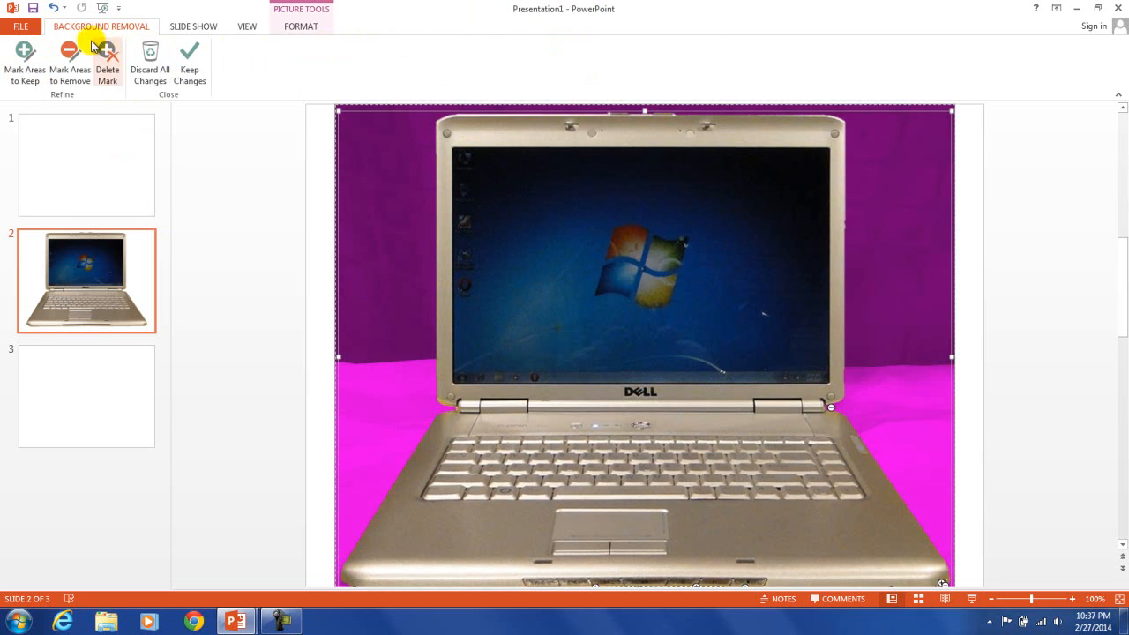
click(70, 57)
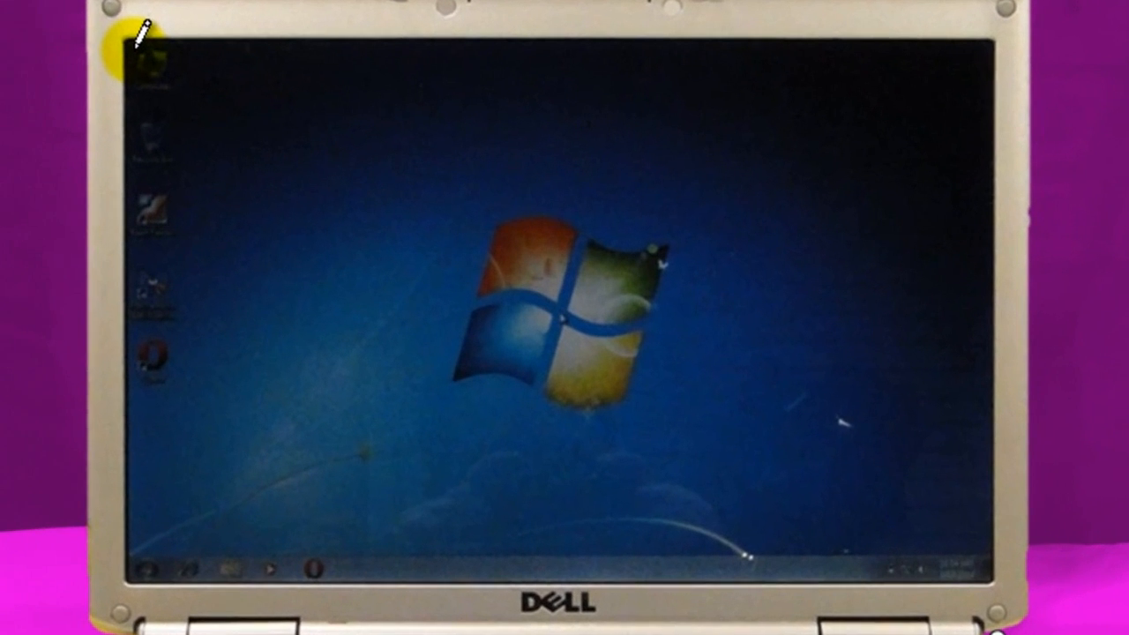
drag(139, 51, 989, 578)
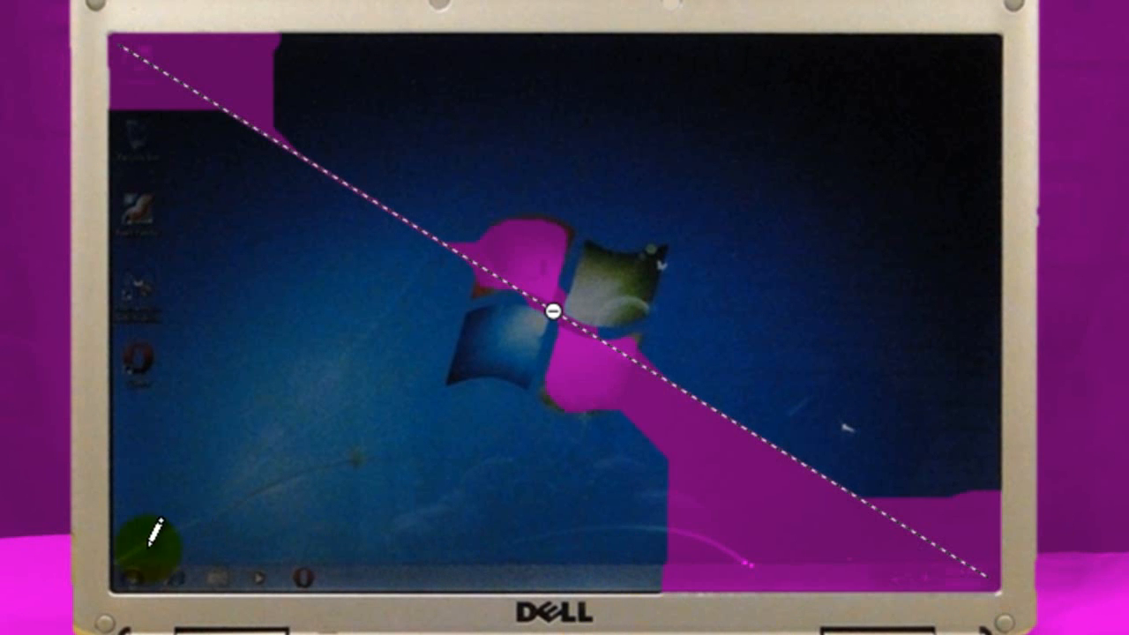
drag(122, 581, 988, 44)
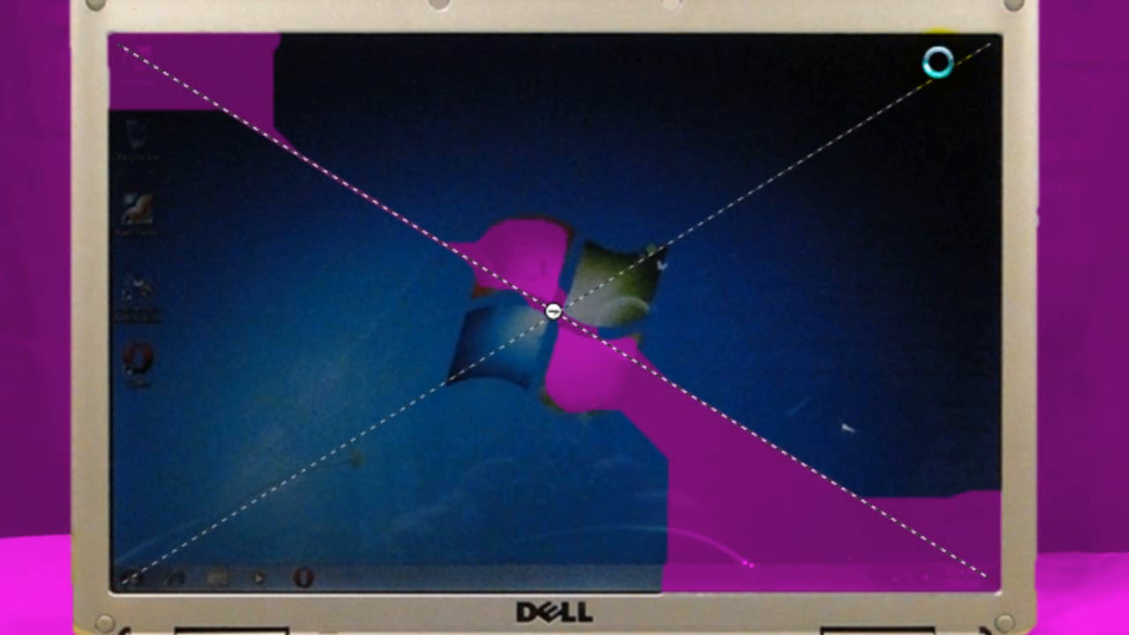
click(332, 355)
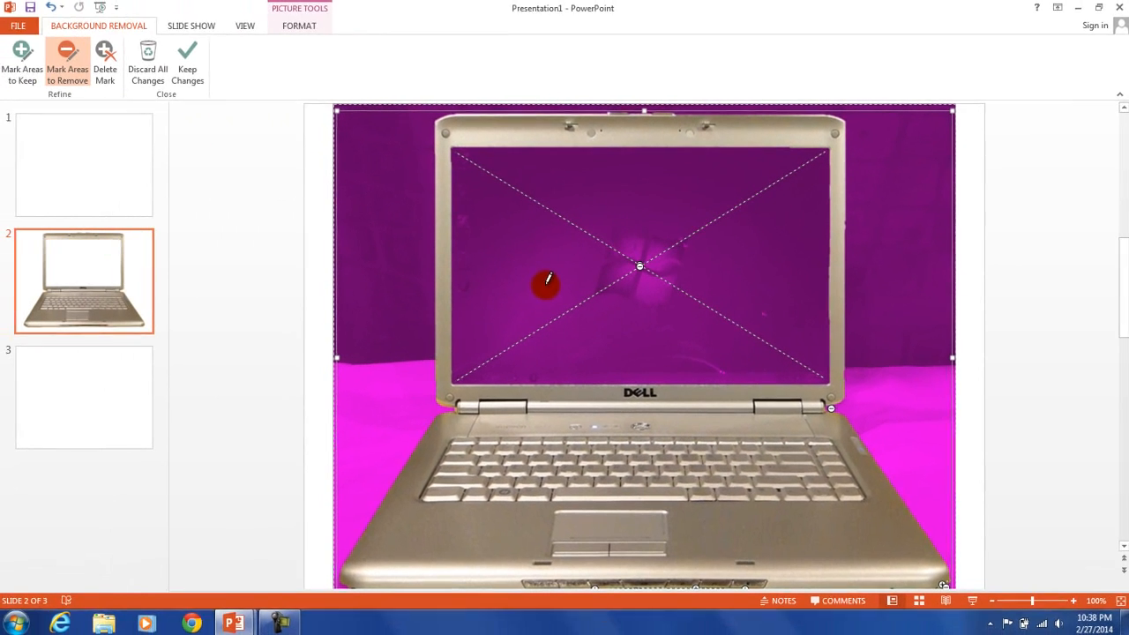
click(183, 56)
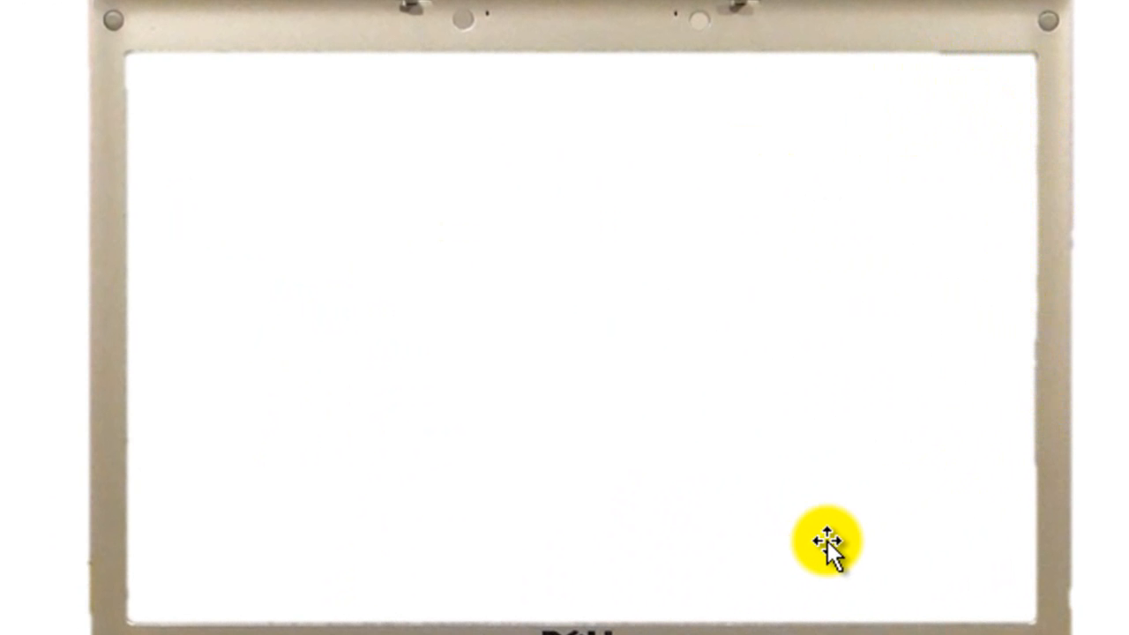
Examine the lower and side edges of the laptop's cut-out display at up to 400% zoom for leftover remnants
scroll(926, 497, up, 10)
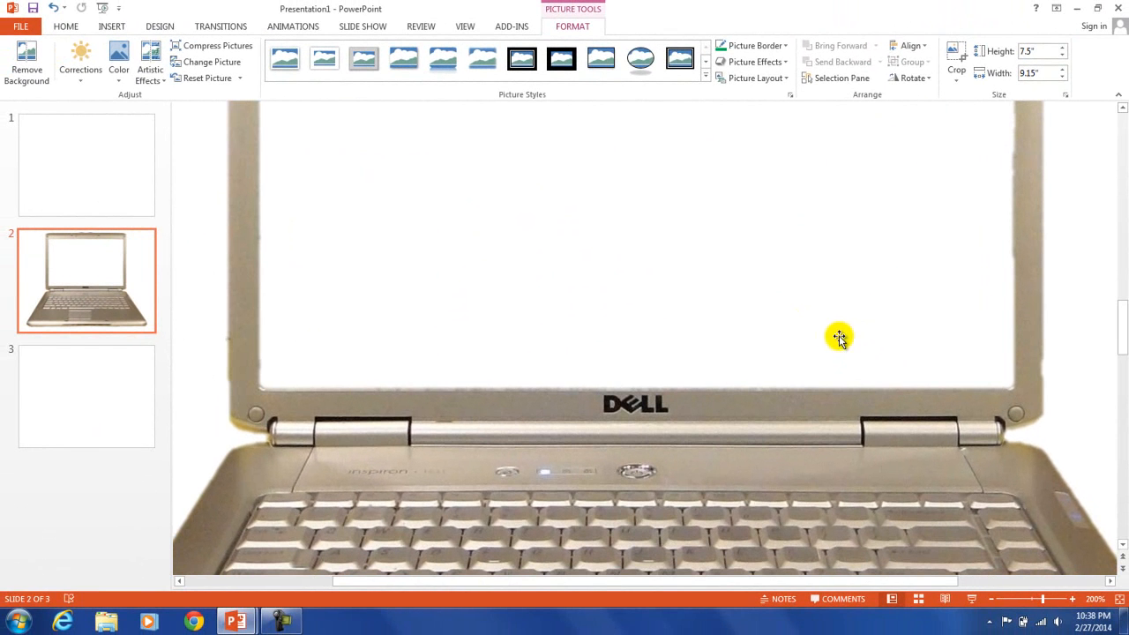
drag(605, 585, 686, 580)
scroll(986, 348, up, 10)
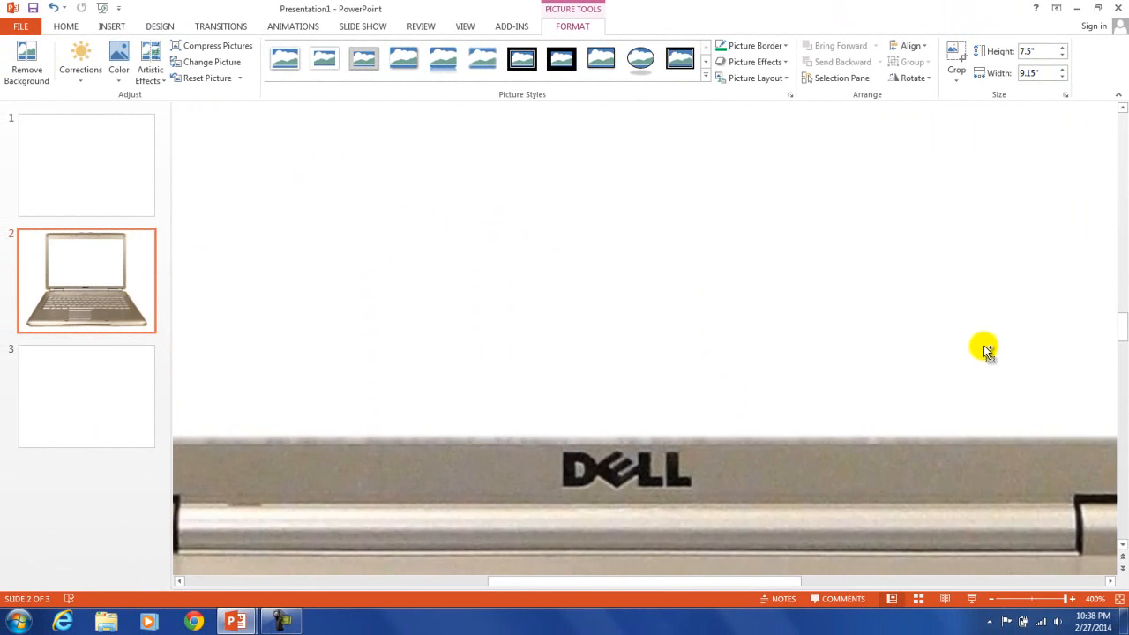
scroll(985, 348, down, 10)
drag(684, 579, 886, 584)
scroll(907, 474, up, 2)
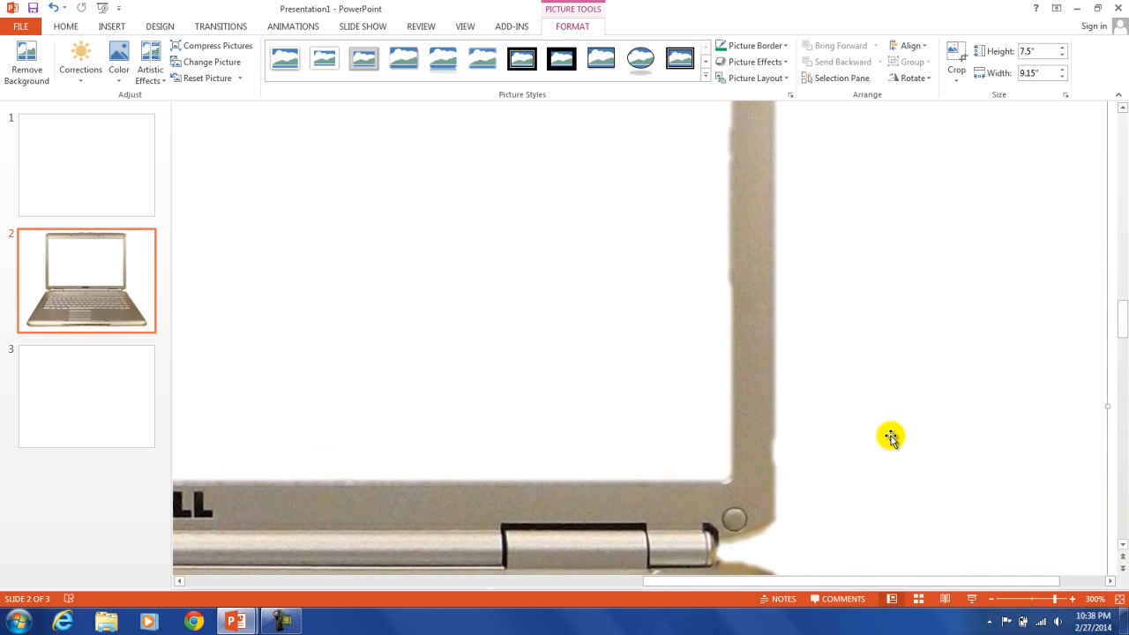
scroll(891, 437, up, 3)
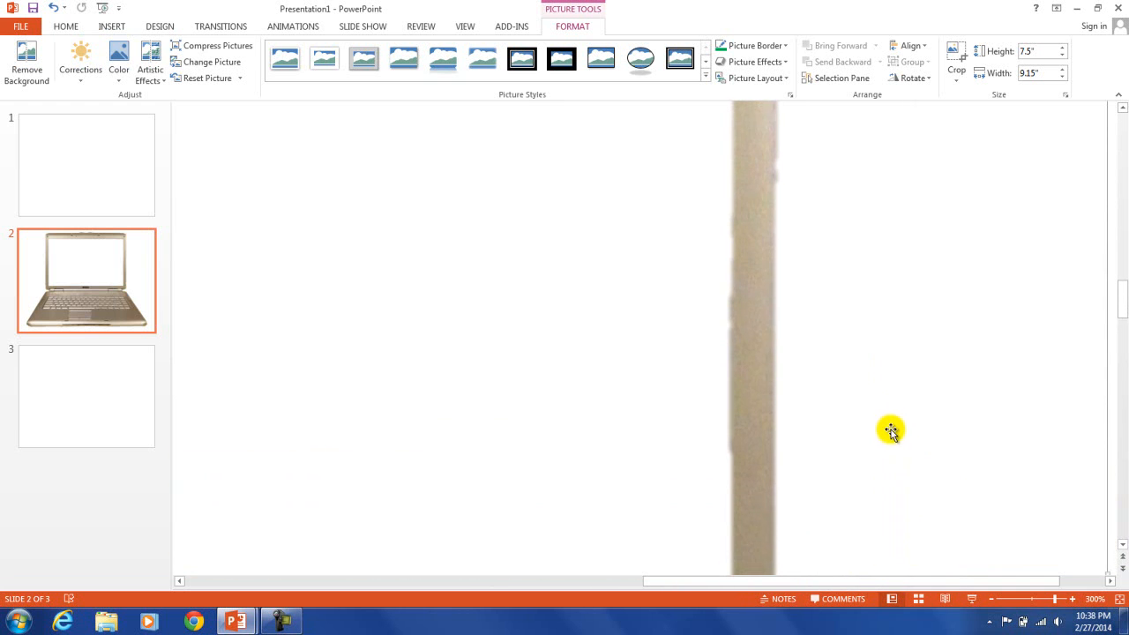
scroll(890, 431, down, 2)
scroll(890, 429, up, 2)
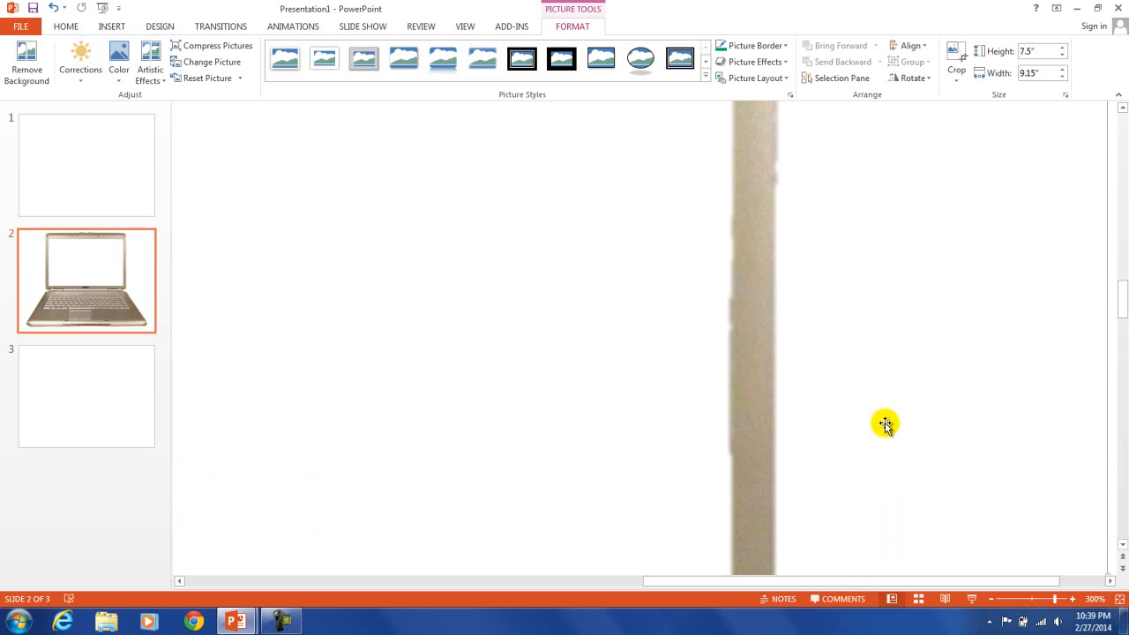
scroll(888, 429, up, 1)
scroll(874, 406, down, 2)
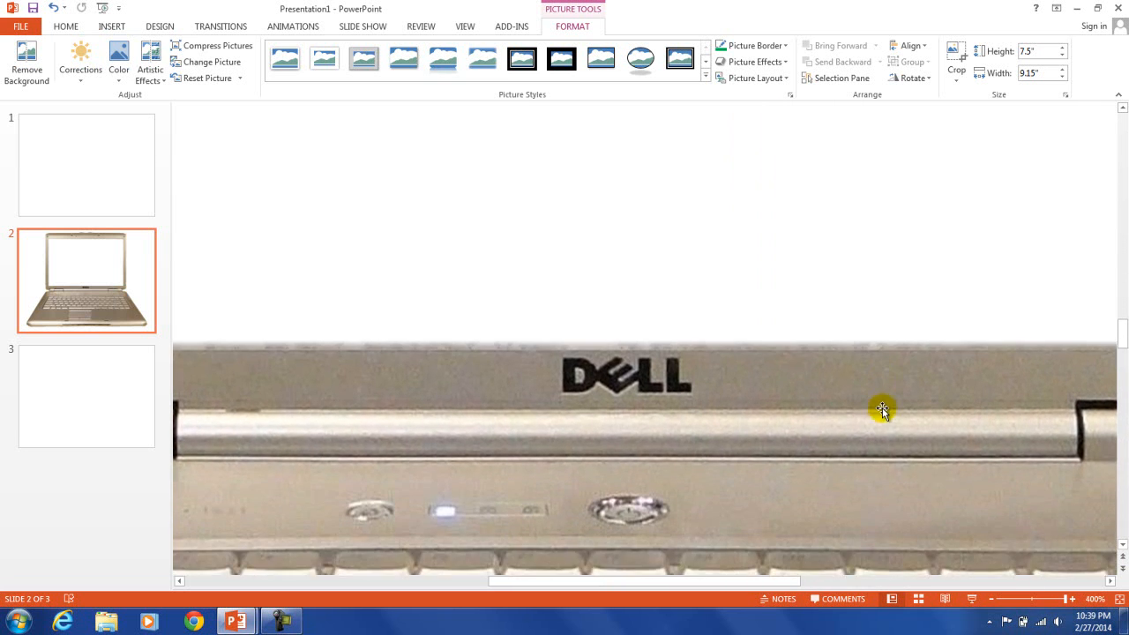
scroll(882, 406, up, 3)
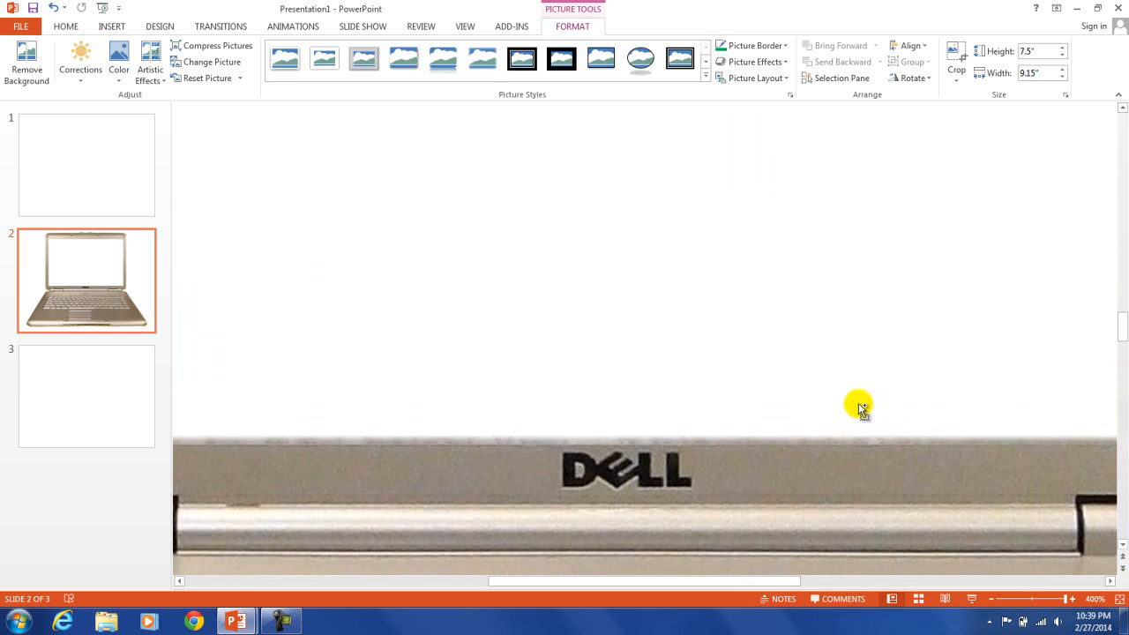
scroll(859, 406, up, 1)
drag(1123, 318, 1125, 282)
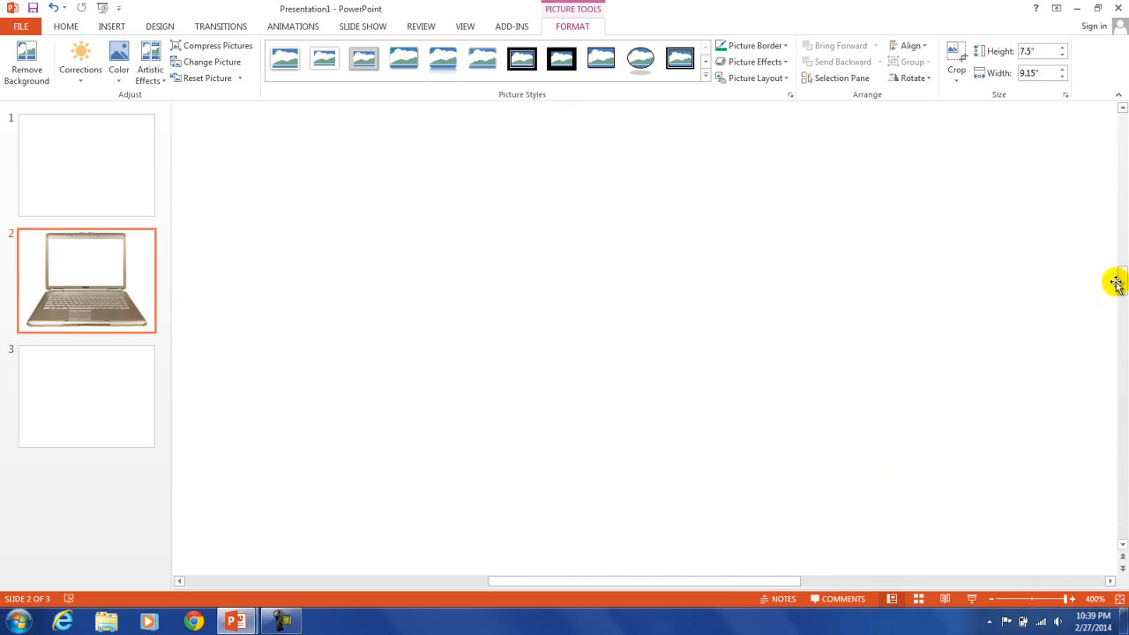
Examine the upper corner of the laptop's cut-out display and its frame edges at 400% zoom
click(22, 295)
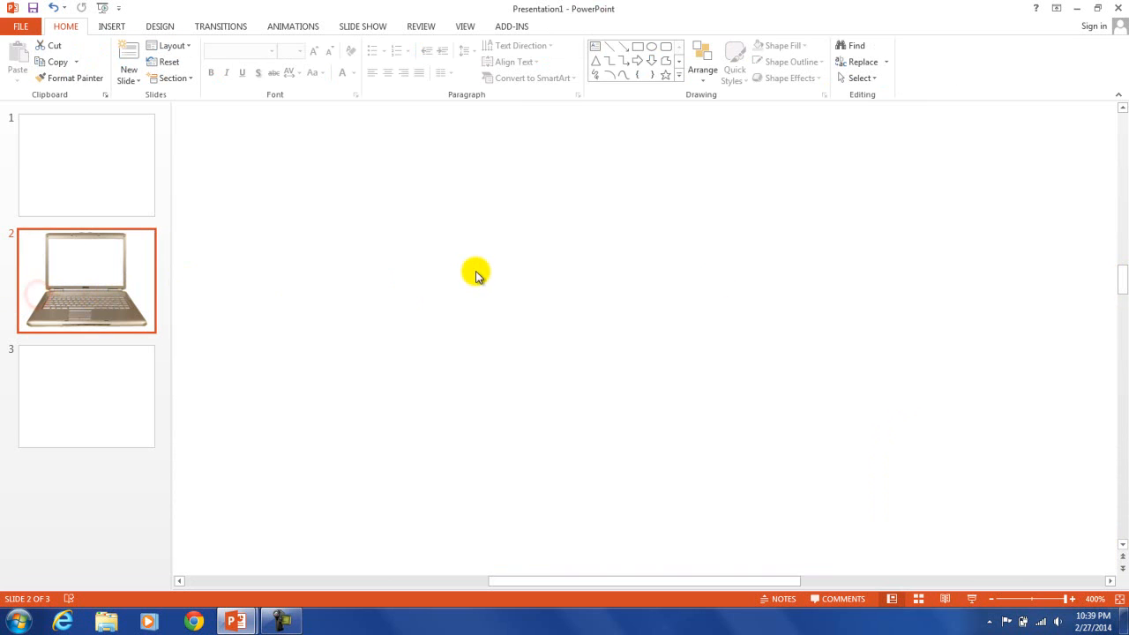
scroll(468, 272, down, 5)
drag(1124, 314, 1124, 259)
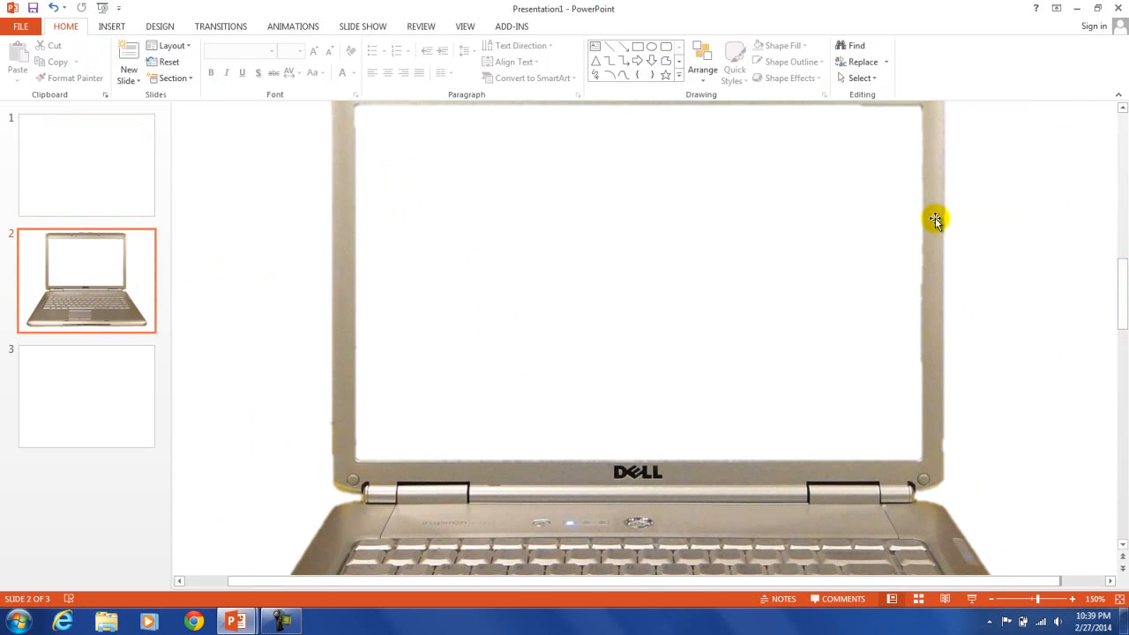
scroll(938, 222, up, 5)
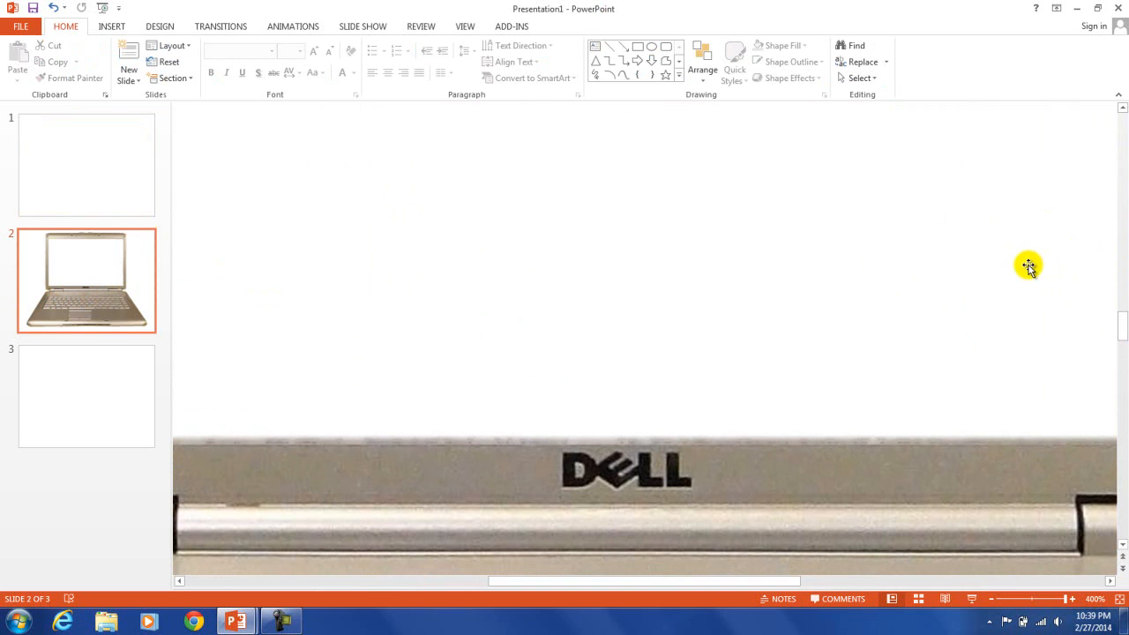
scroll(1029, 267, up, 5)
scroll(1028, 266, down, 5)
scroll(1015, 260, up, 3)
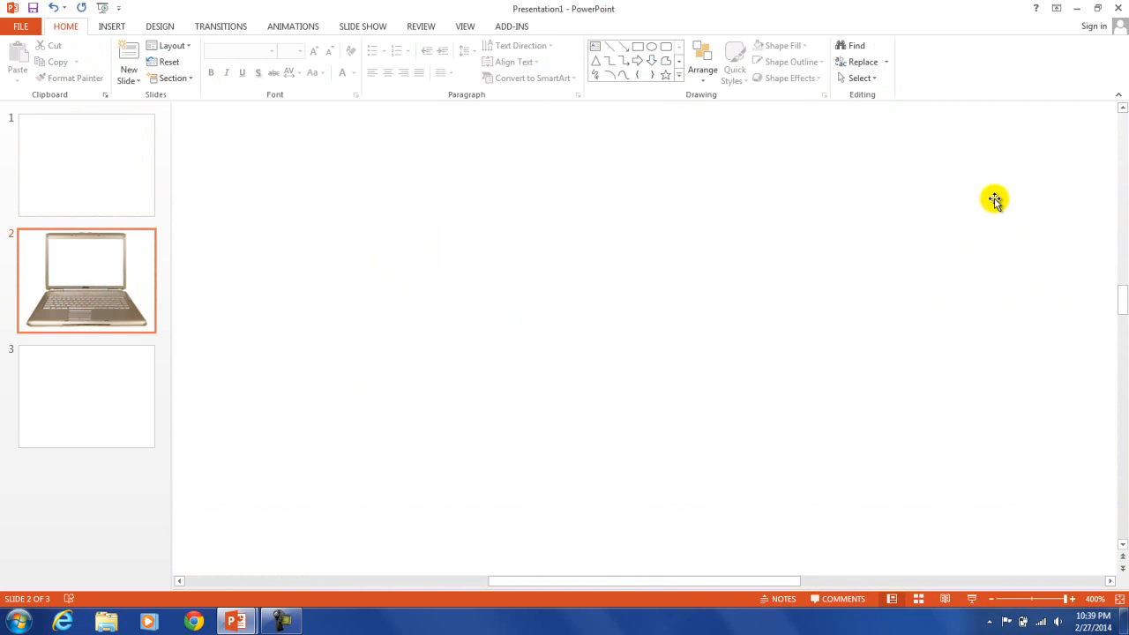
drag(768, 581, 895, 581)
scroll(927, 520, up, 3)
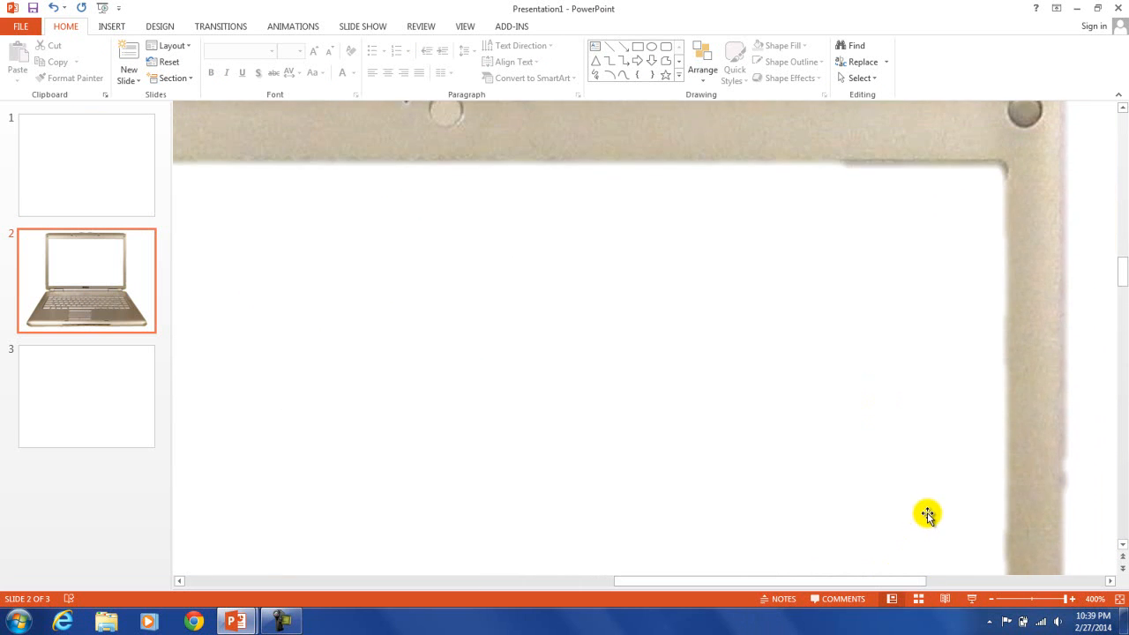
scroll(927, 515, up, 2)
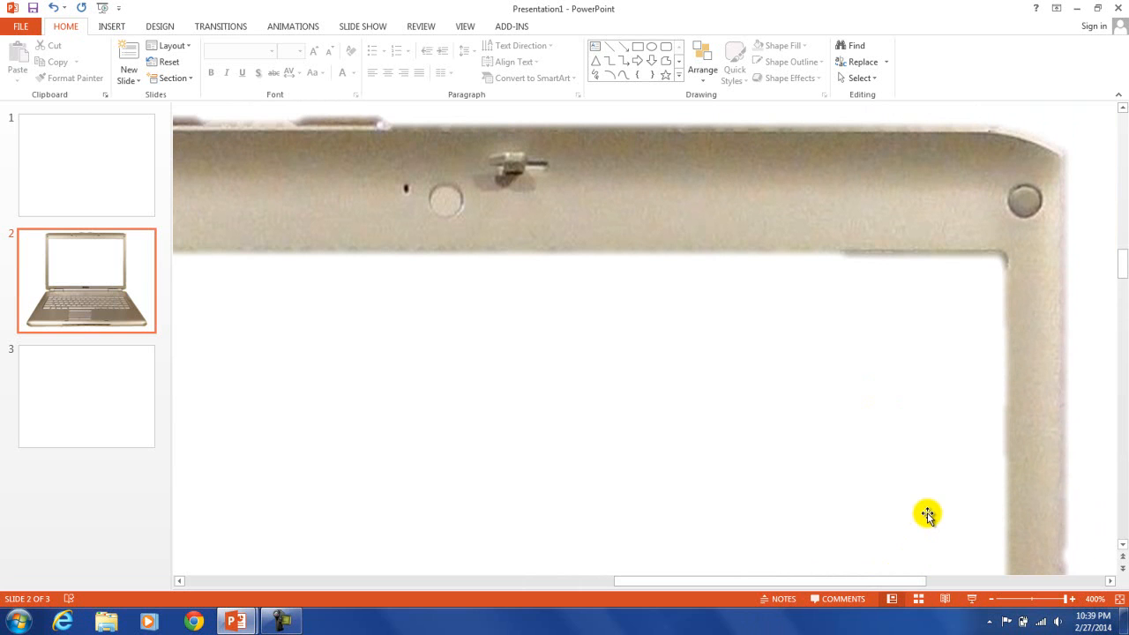
Enlarge the laptop picture so its base extends past the slide's lower edge, and centre it horizontally on slide 2
click(1033, 599)
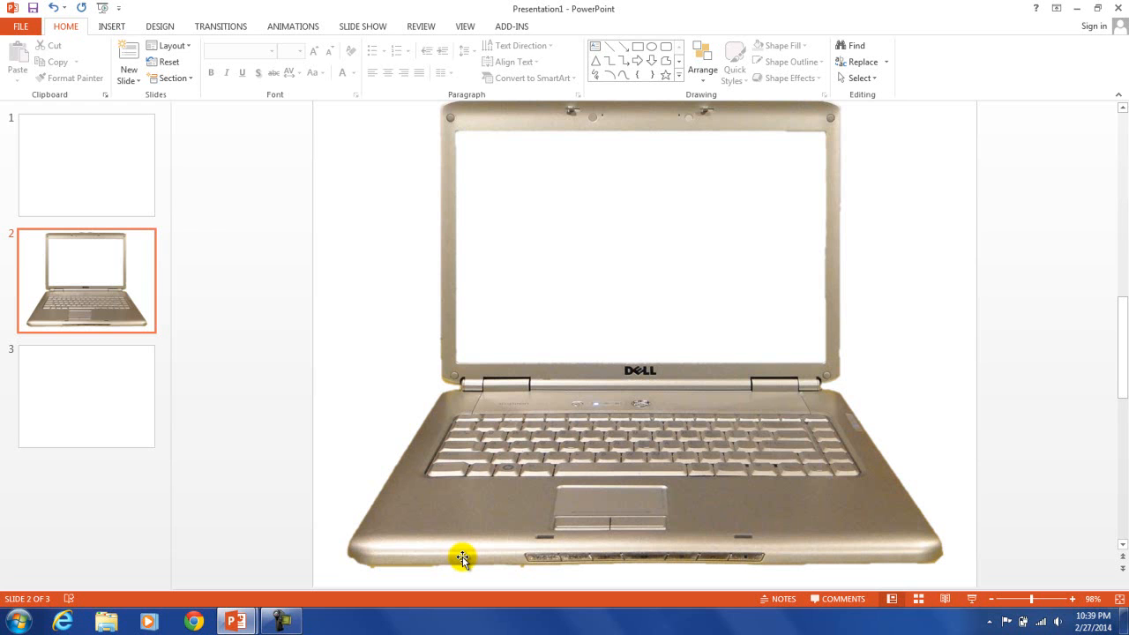
click(645, 511)
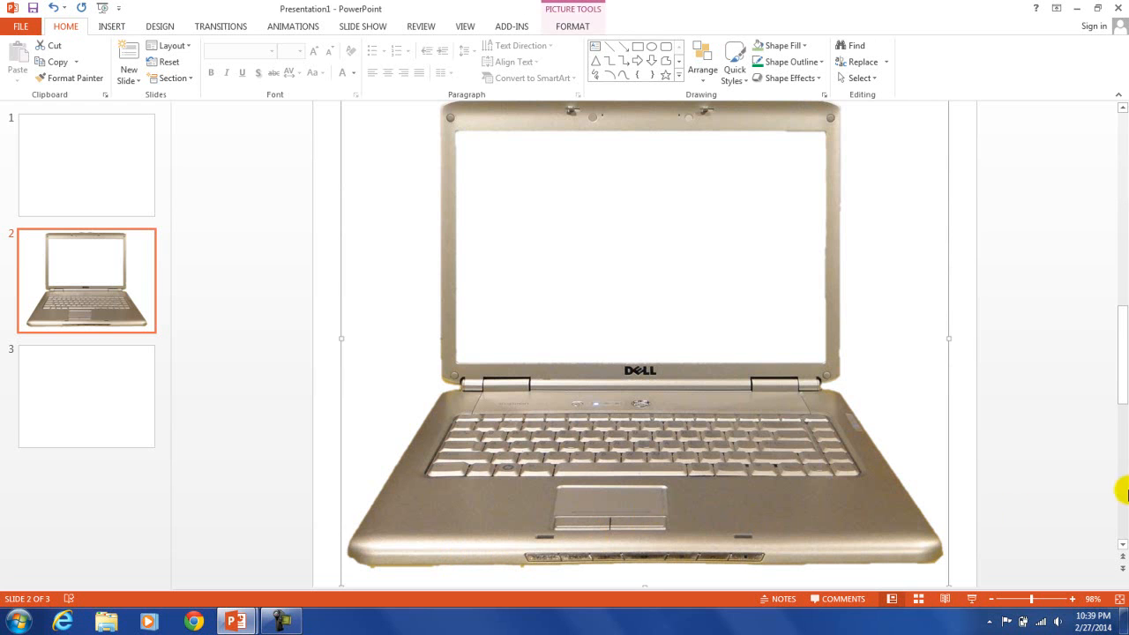
click(1123, 487)
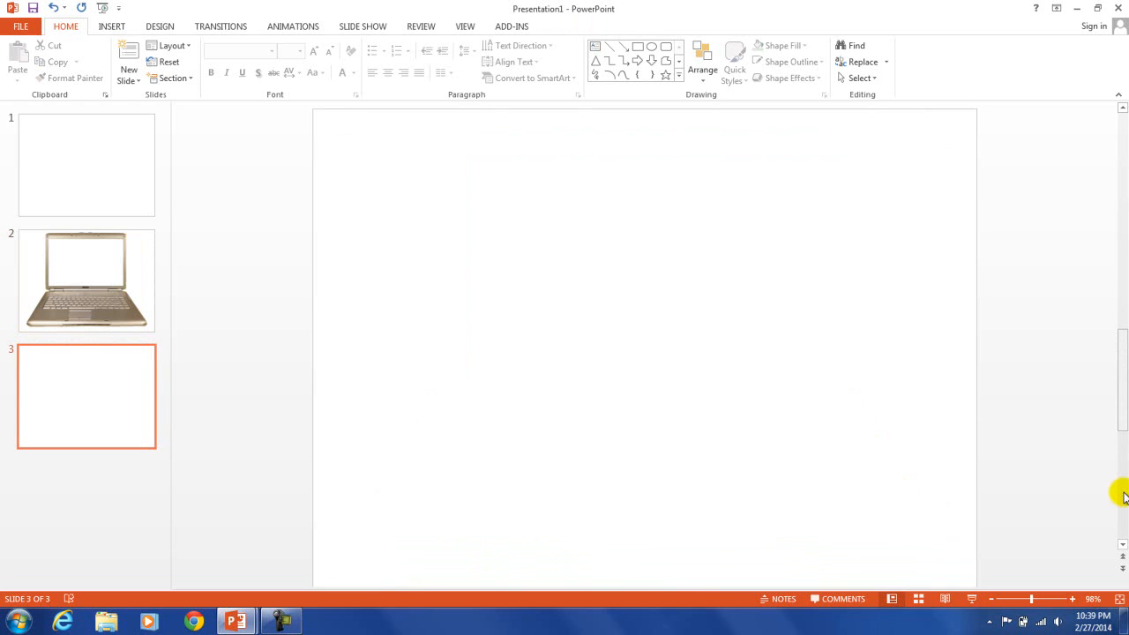
click(138, 304)
click(863, 499)
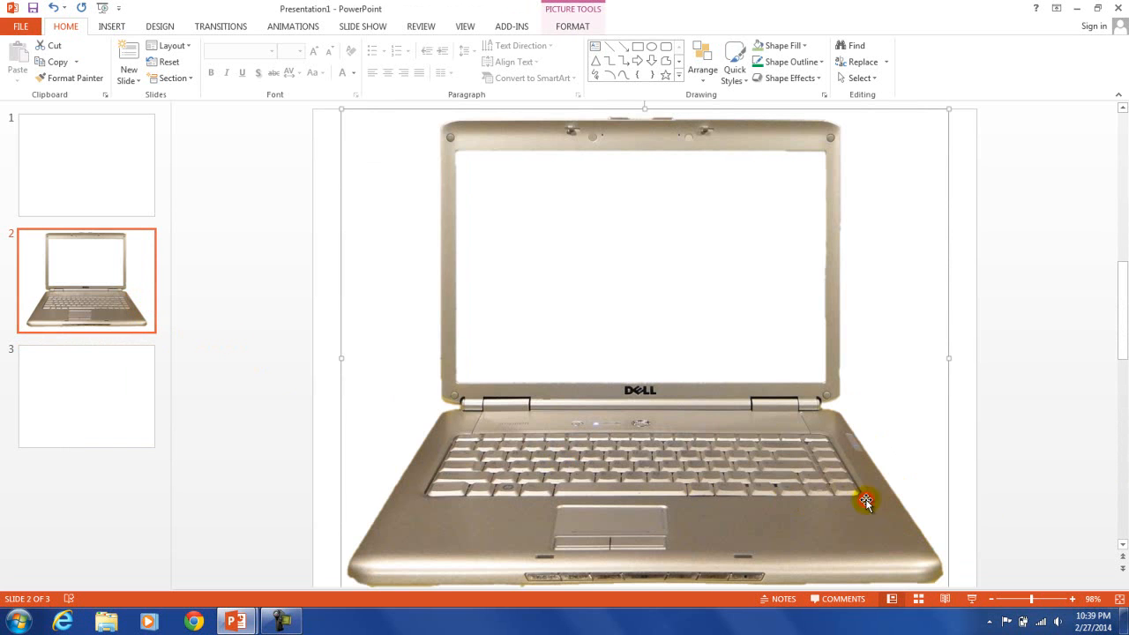
click(1123, 544)
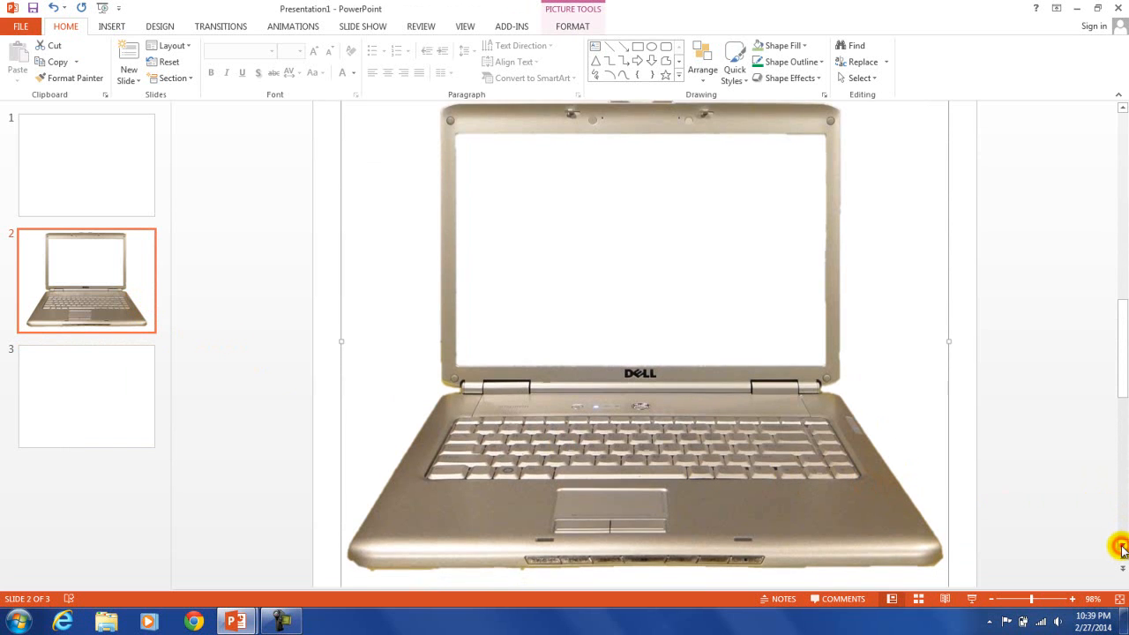
click(1123, 544)
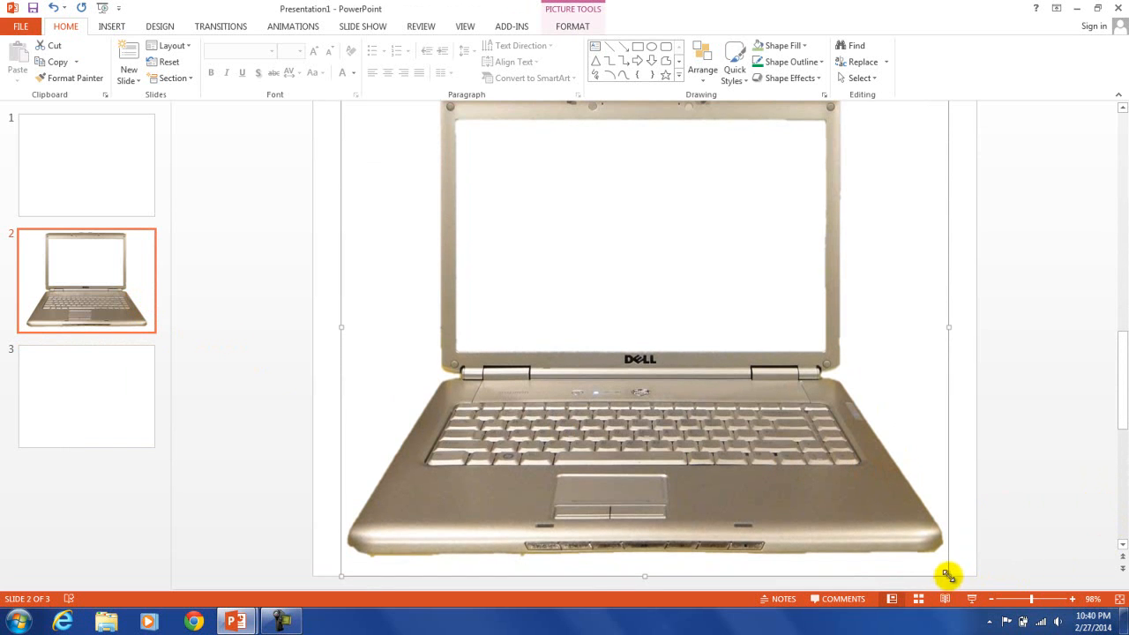
drag(948, 575, 1107, 629)
drag(843, 390, 775, 402)
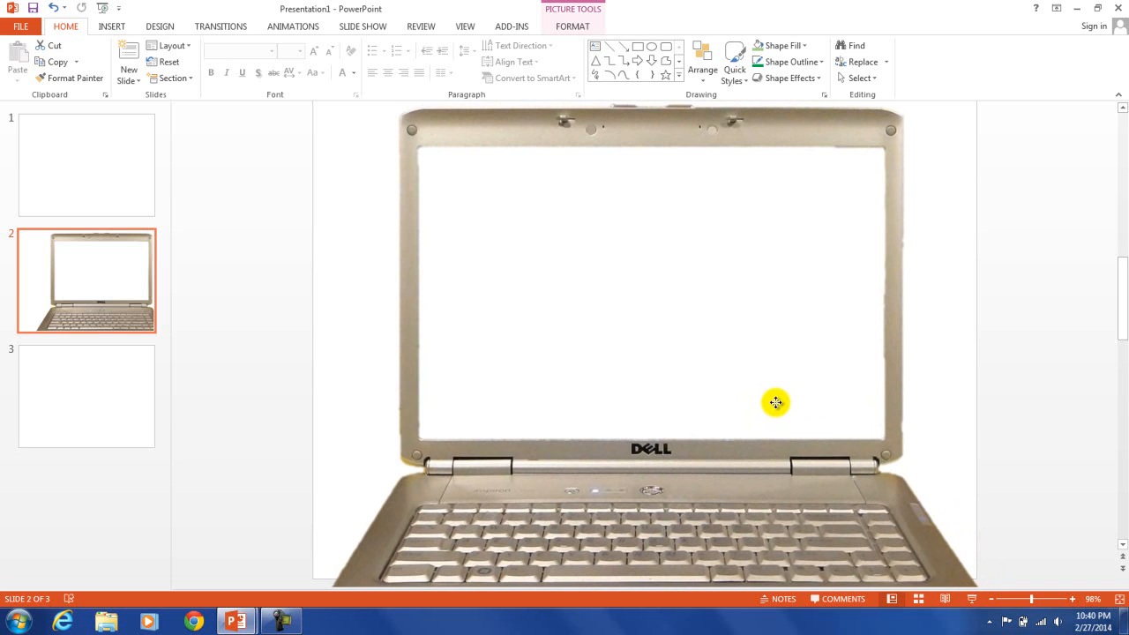
drag(776, 403, 775, 403)
drag(1117, 309, 1117, 336)
click(1117, 335)
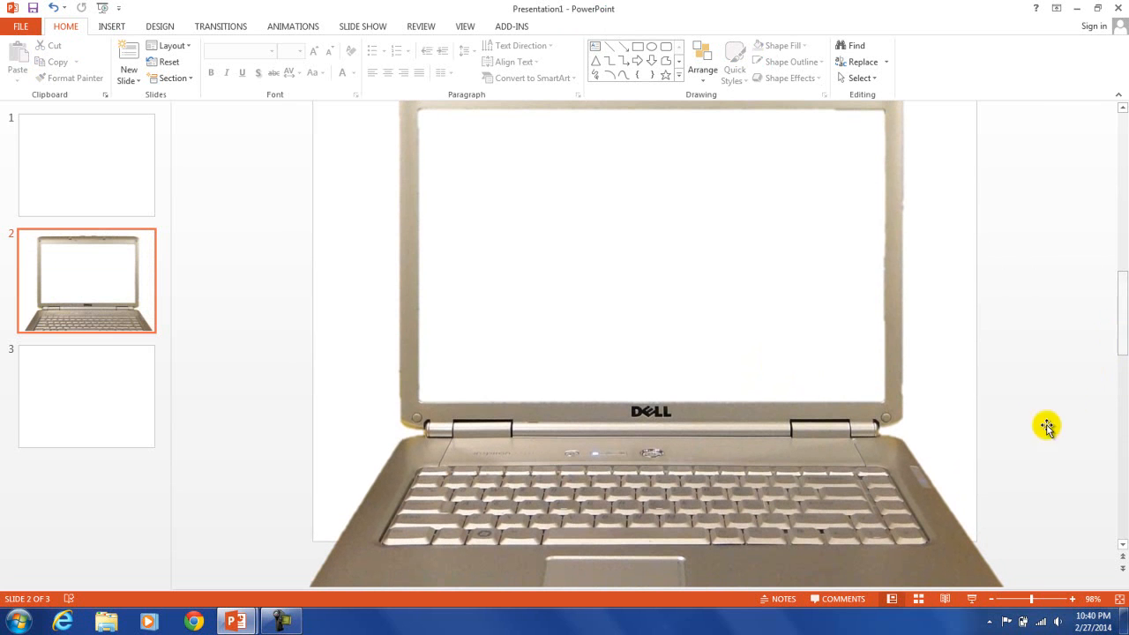
Preview slide 2 as a full-screen slide show and return to slide 1 in the editing view
click(973, 600)
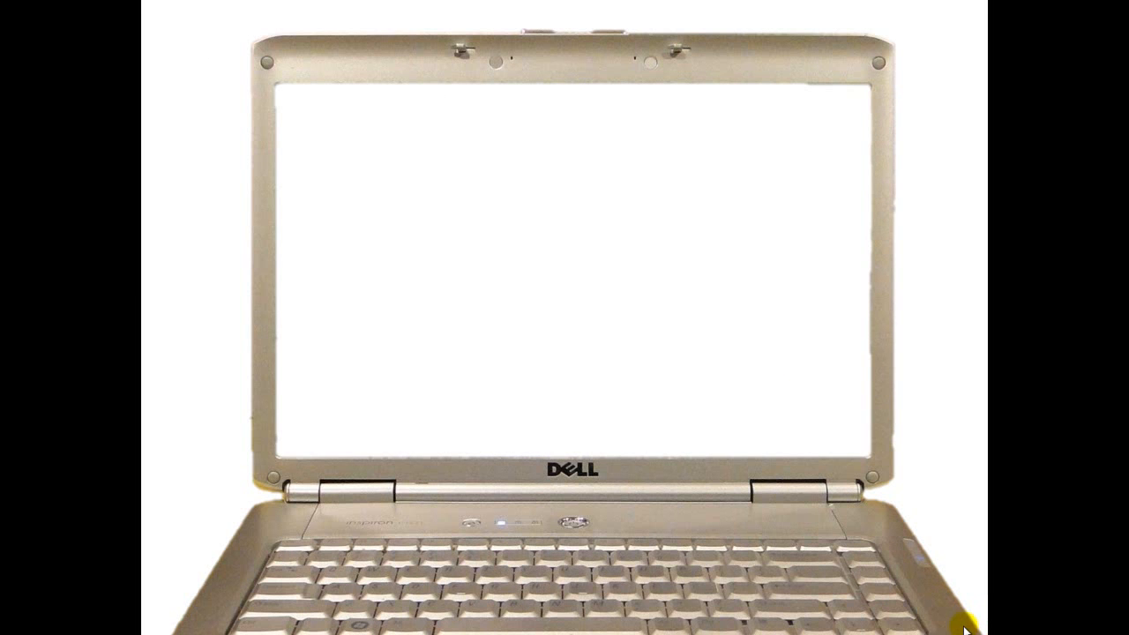
key(Escape)
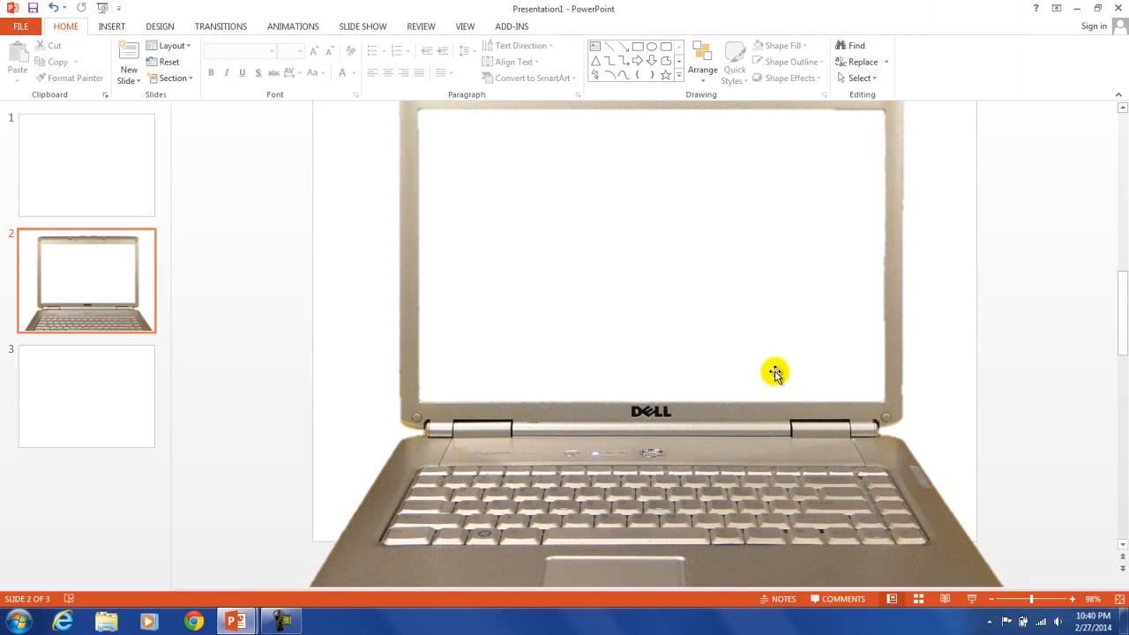
drag(1125, 310, 1121, 232)
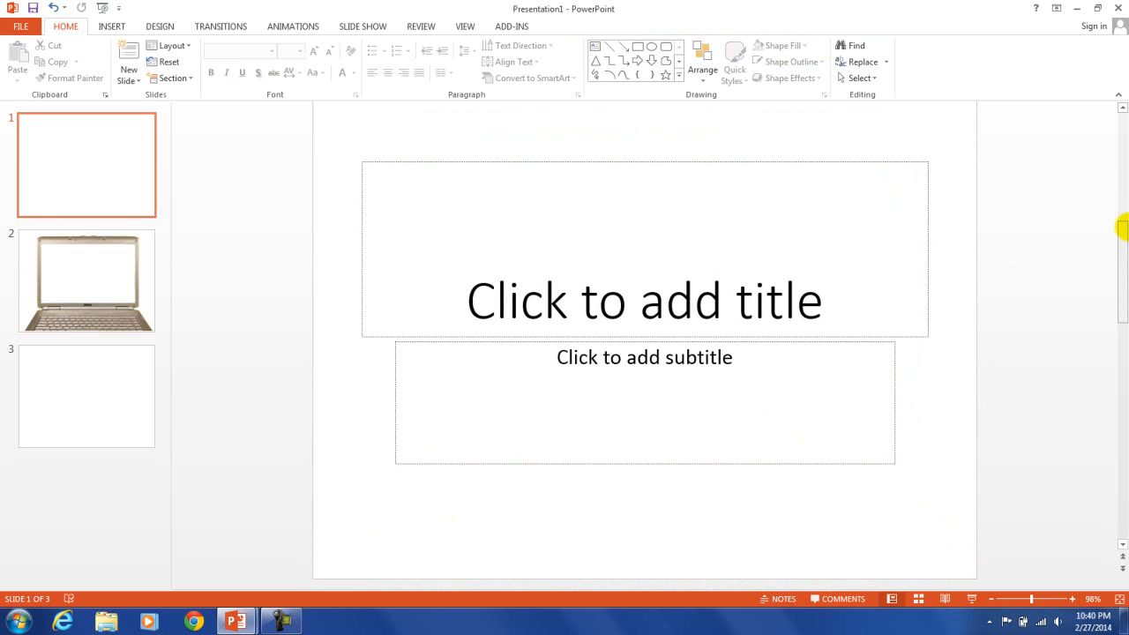
scroll(1104, 321, down, 1)
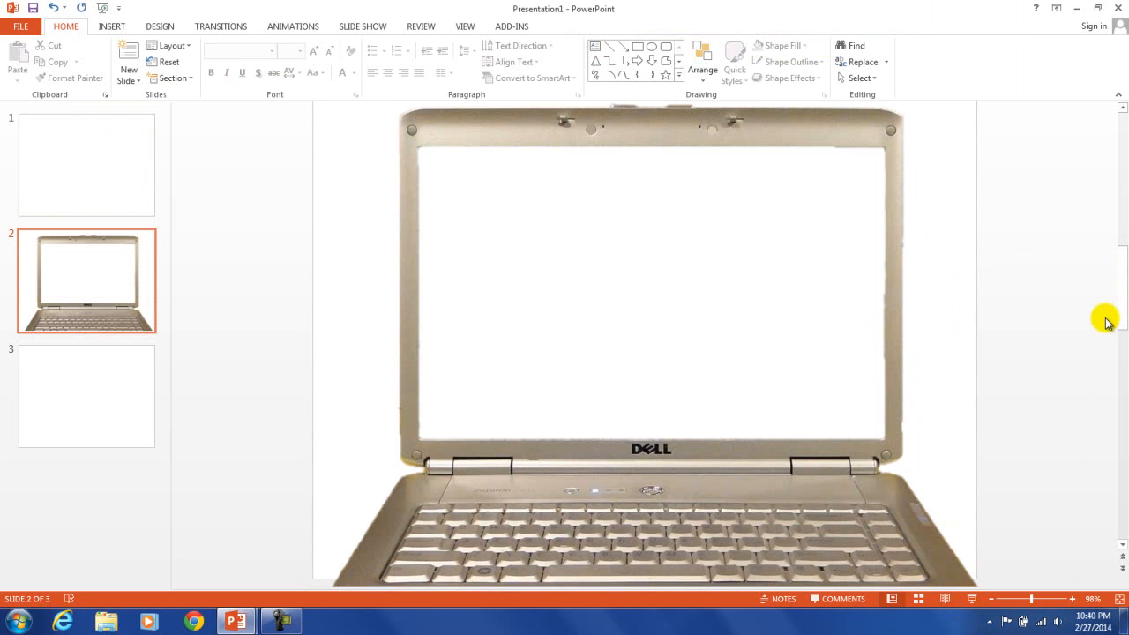
scroll(921, 392, up, 1)
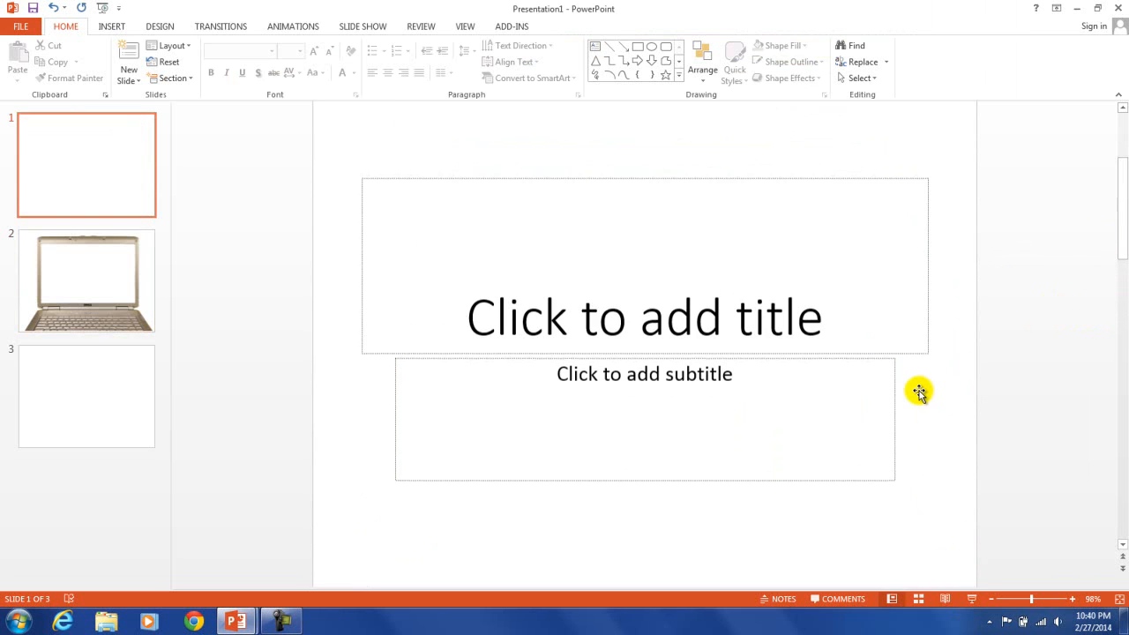
Move the laptop picture on slide 2 up until its lid reaches the slide's upper edge
scroll(922, 392, down, 1)
click(788, 196)
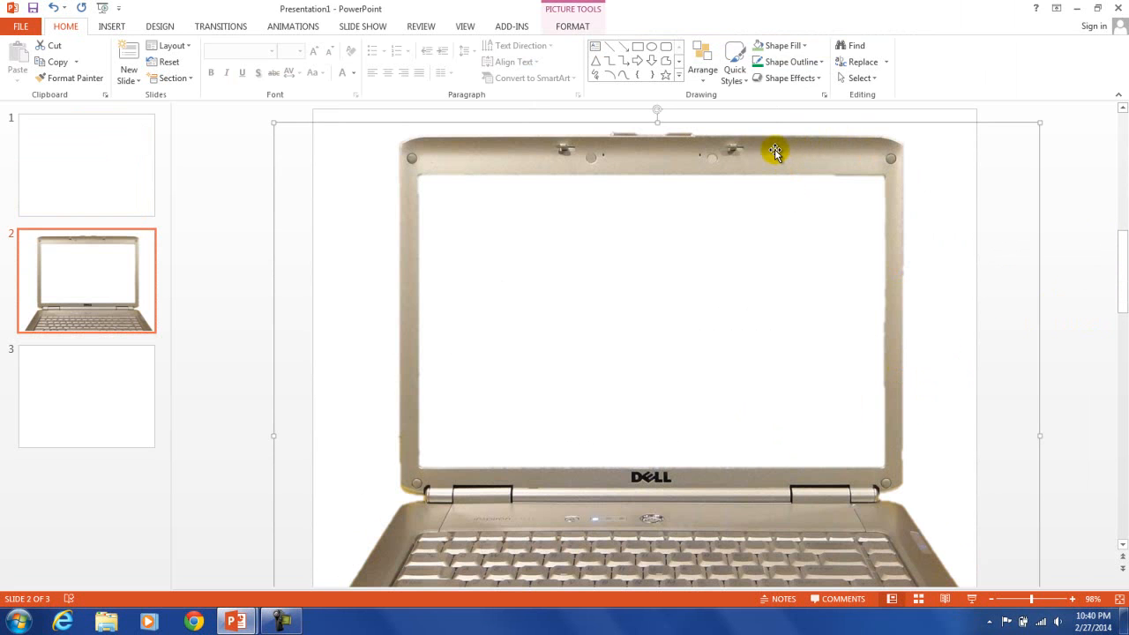
drag(774, 150, 777, 141)
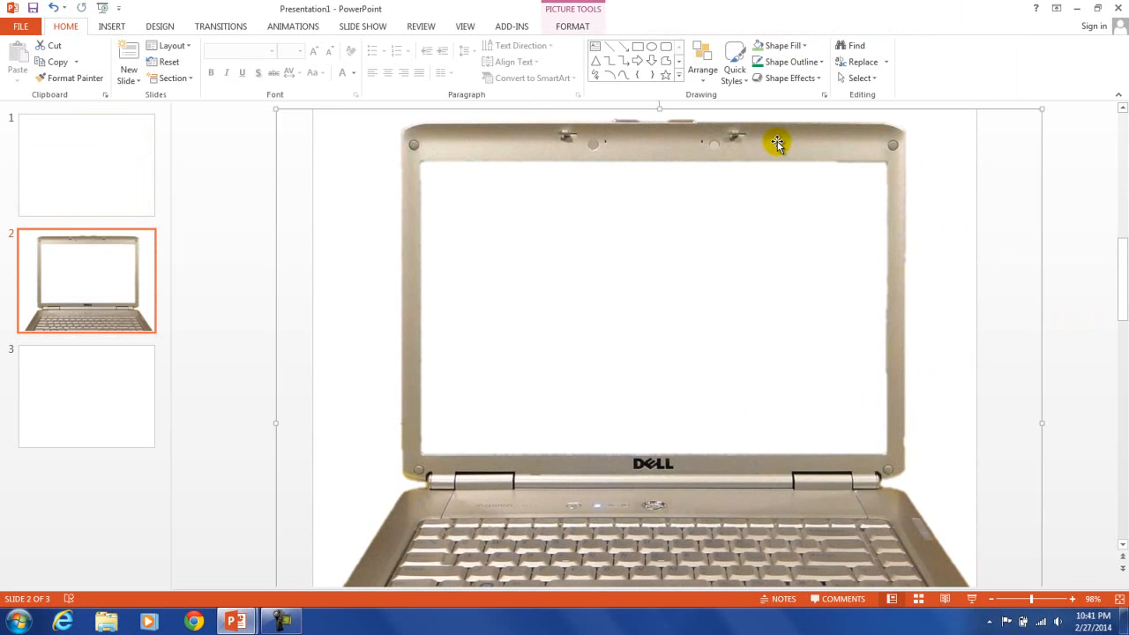
drag(804, 143, 802, 137)
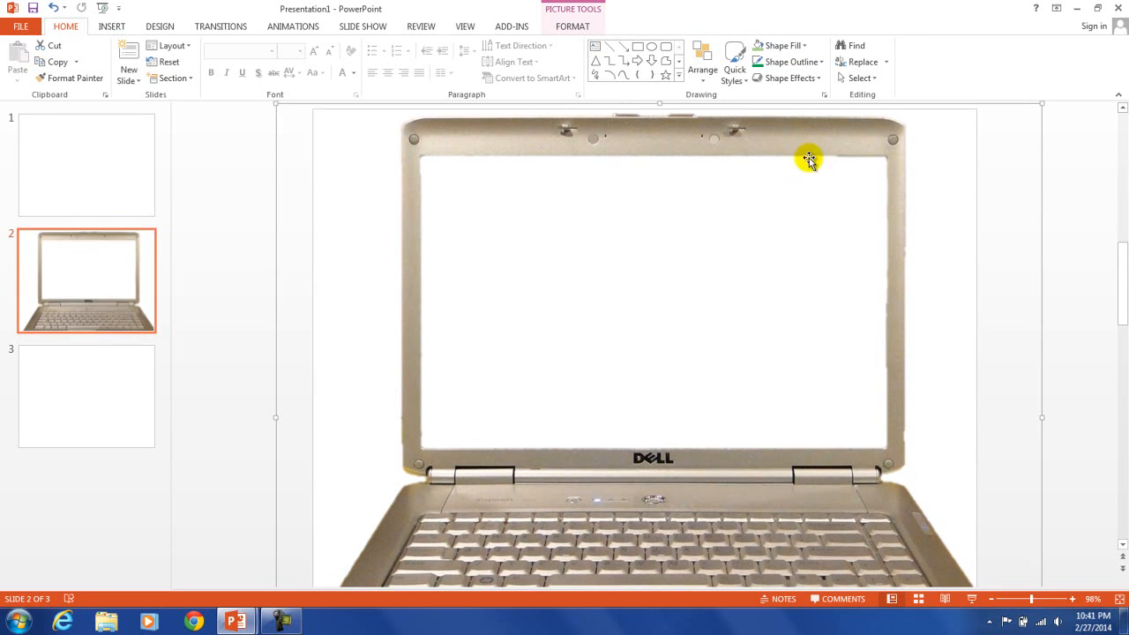
Preview slide 2 as a full-screen show, and enlarge the thumbnails in the all-slides overview before returning to the slide
click(972, 599)
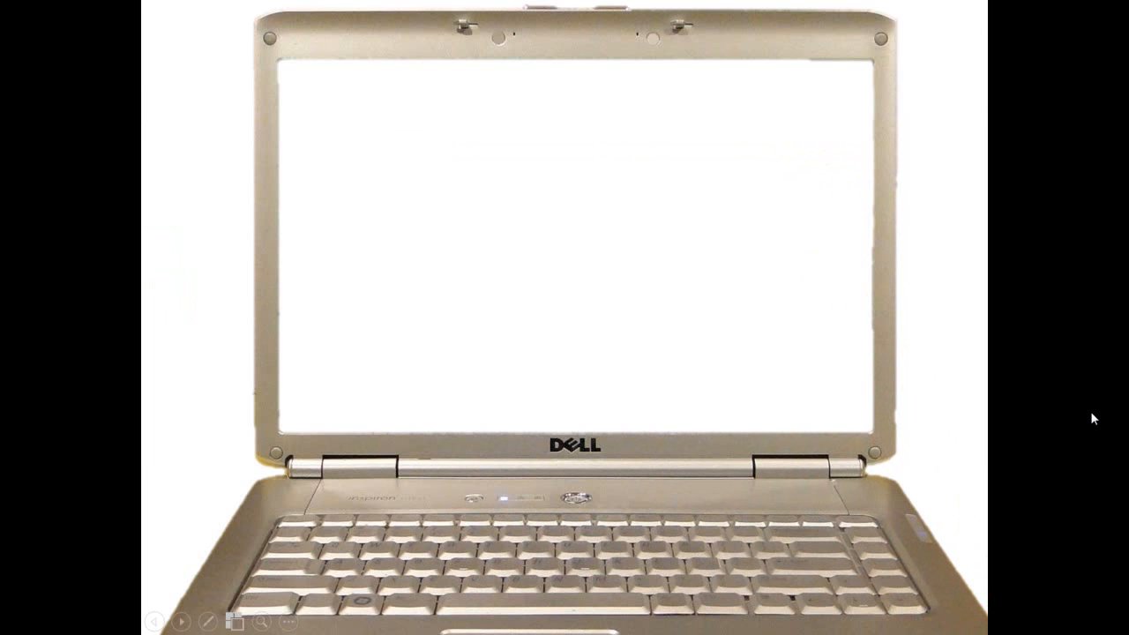
click(1019, 443)
click(1015, 443)
key(minus)
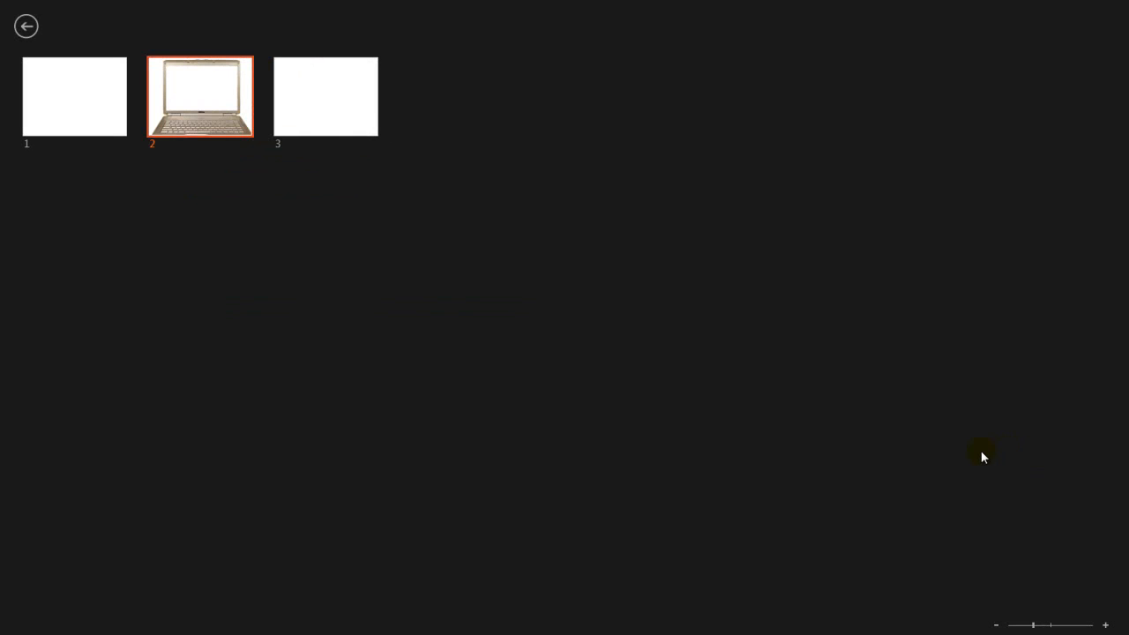
scroll(982, 450, up, 10)
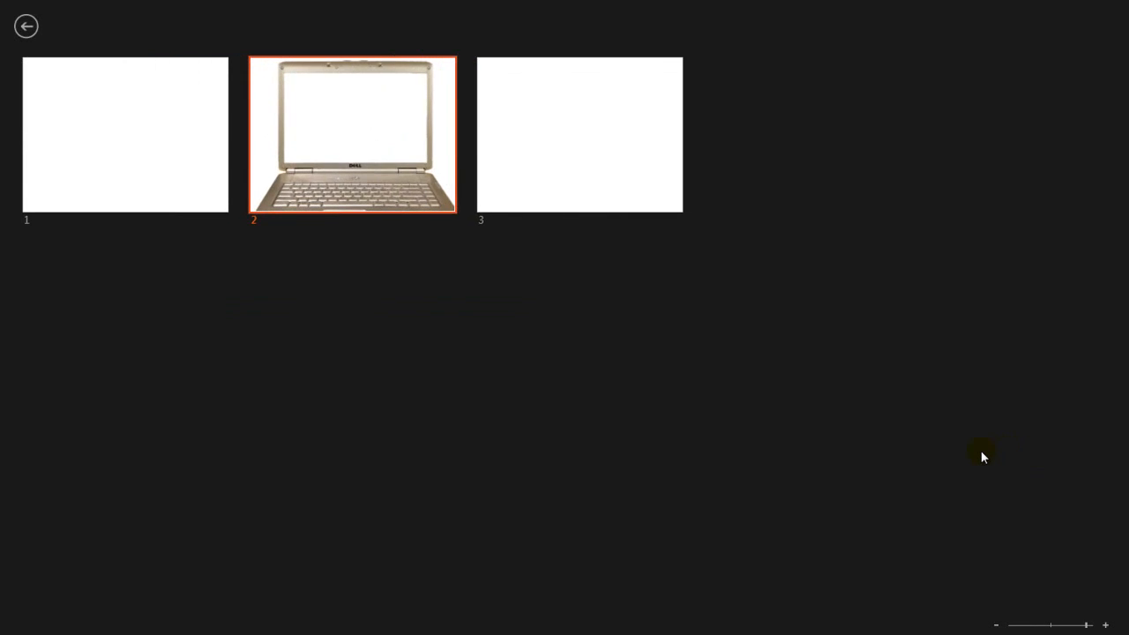
click(959, 453)
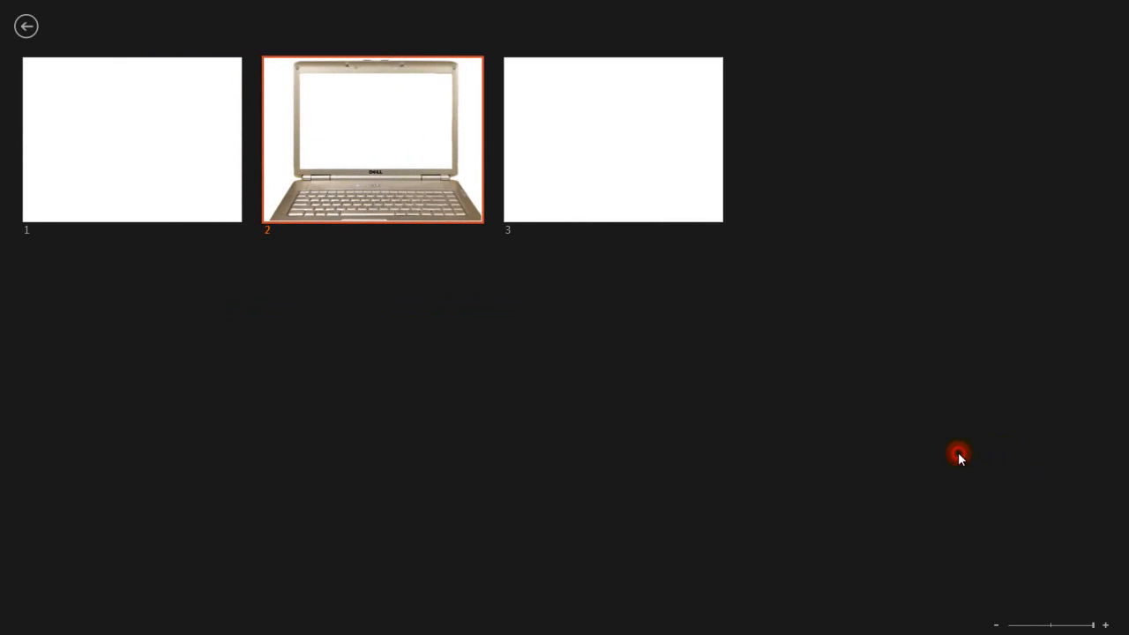
click(24, 28)
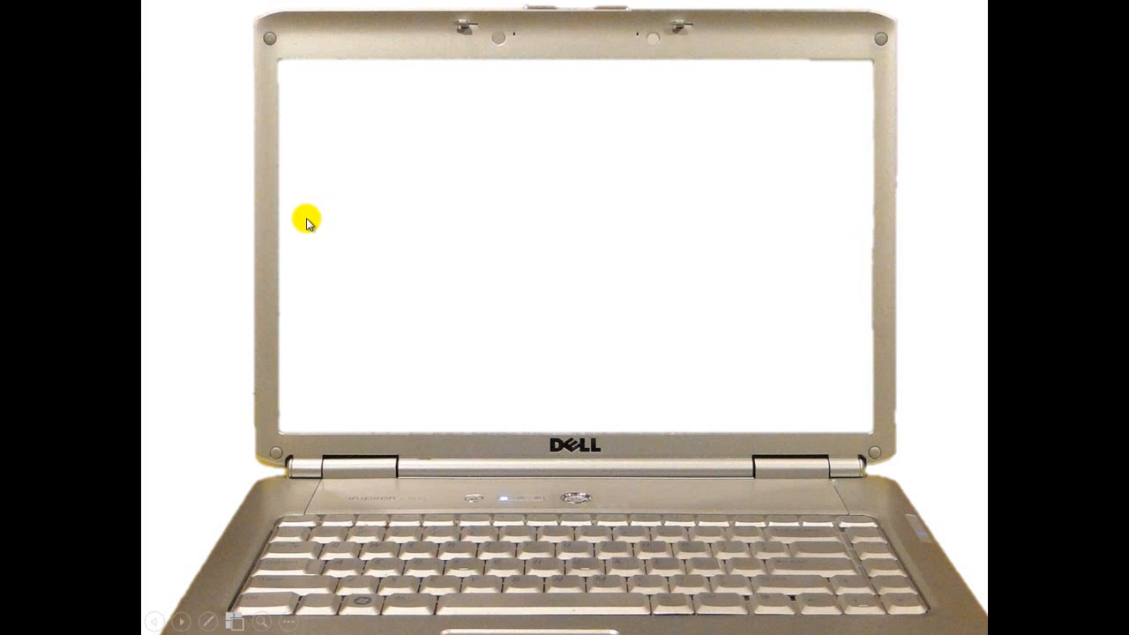
Use the all-slides overview during the show to jump to slide 1, slide 3 and back to slide 2
key(g)
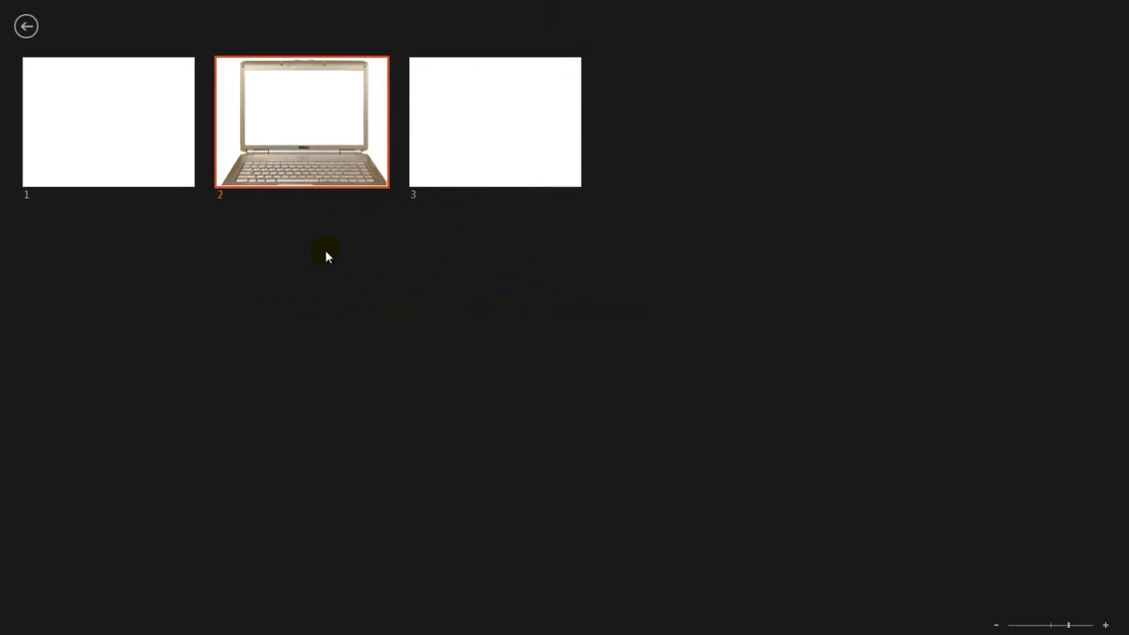
click(167, 181)
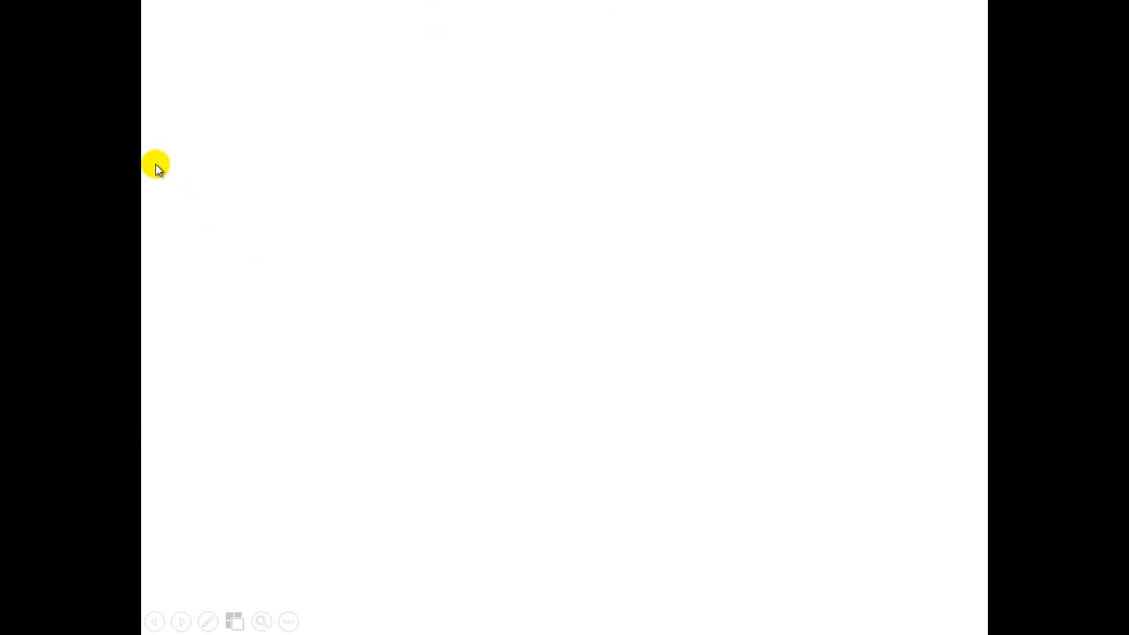
key(g)
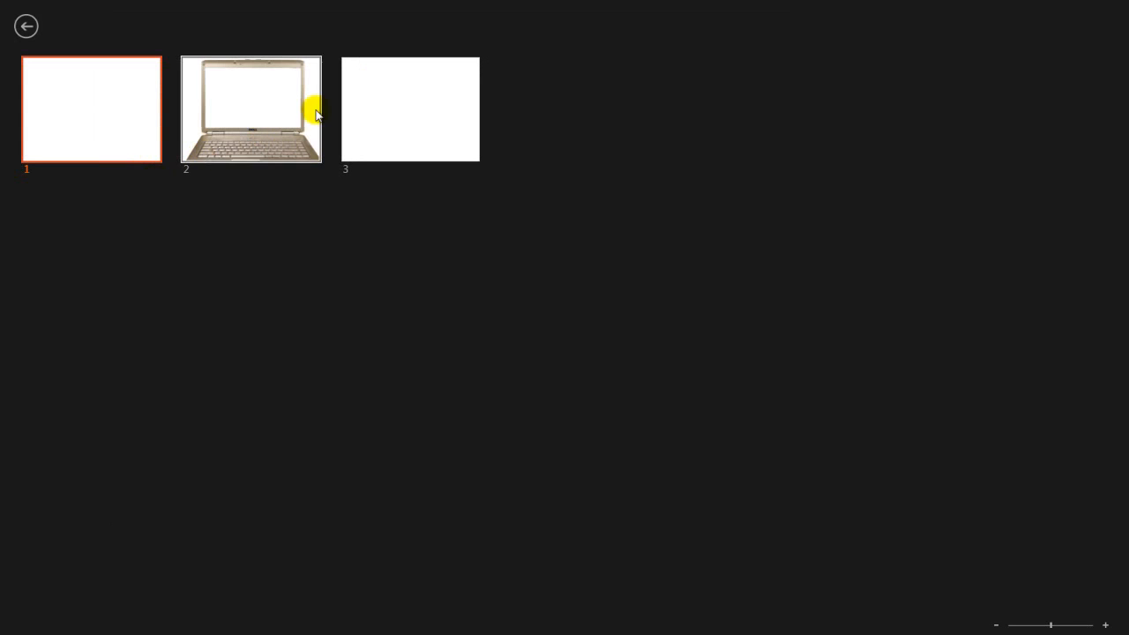
click(423, 101)
key(g)
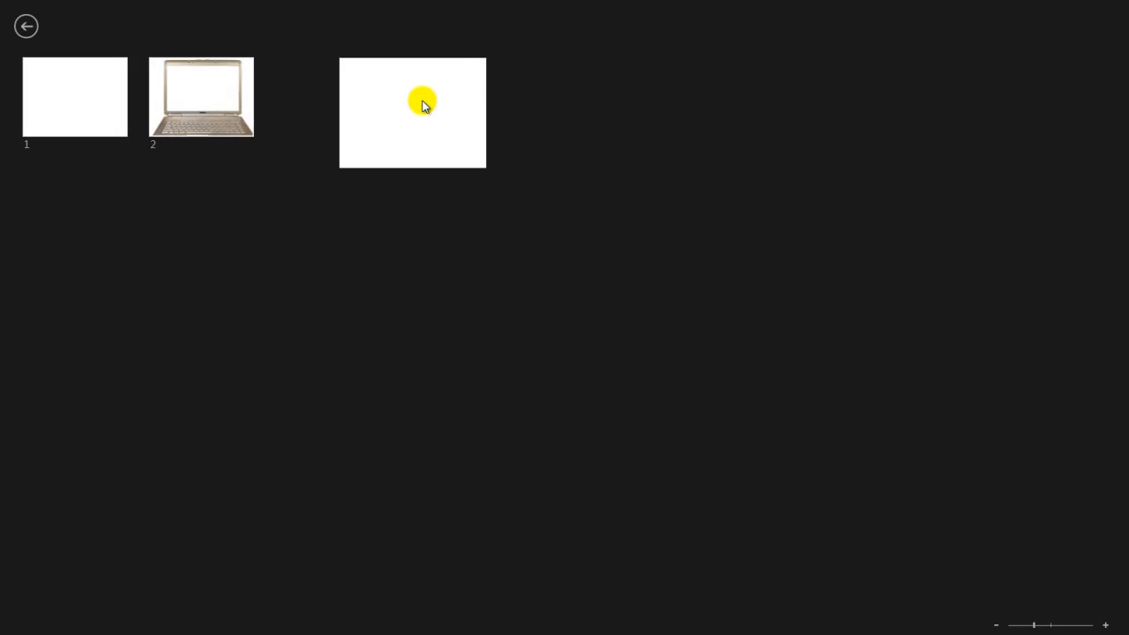
click(206, 118)
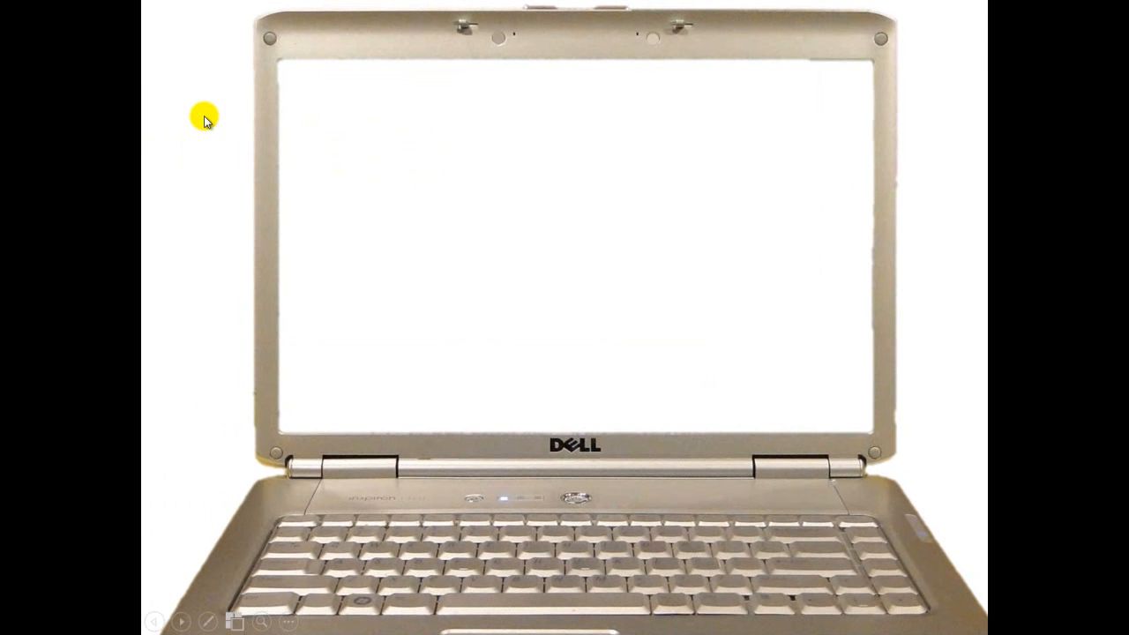
Blank the running slide show to a white screen and restore slide 2
key(w)
key(w)
key(w)
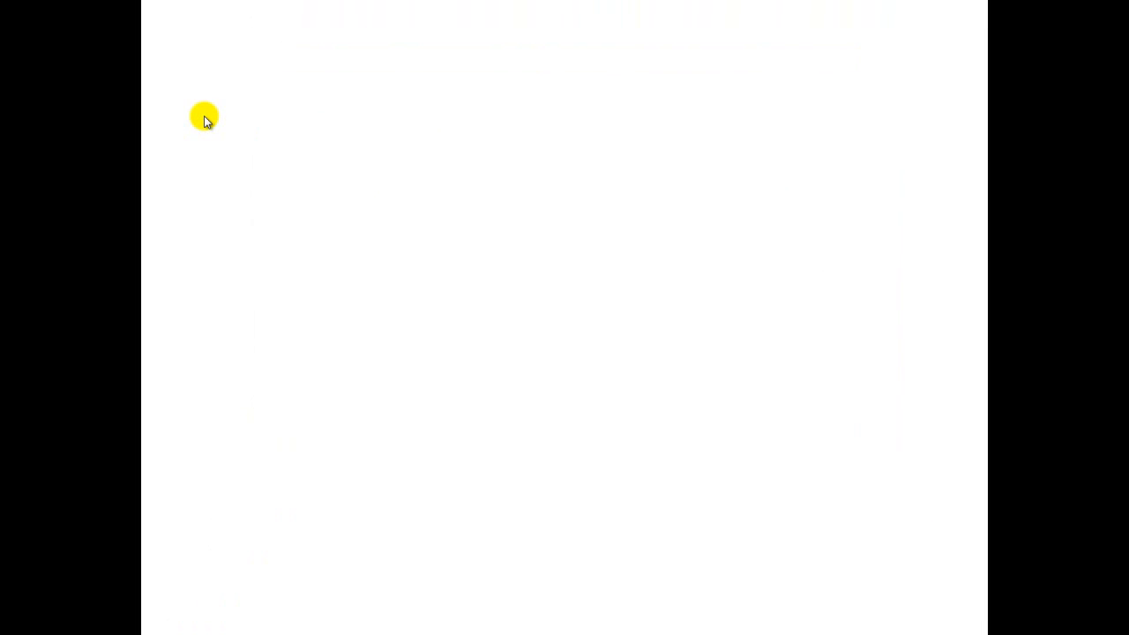
key(w)
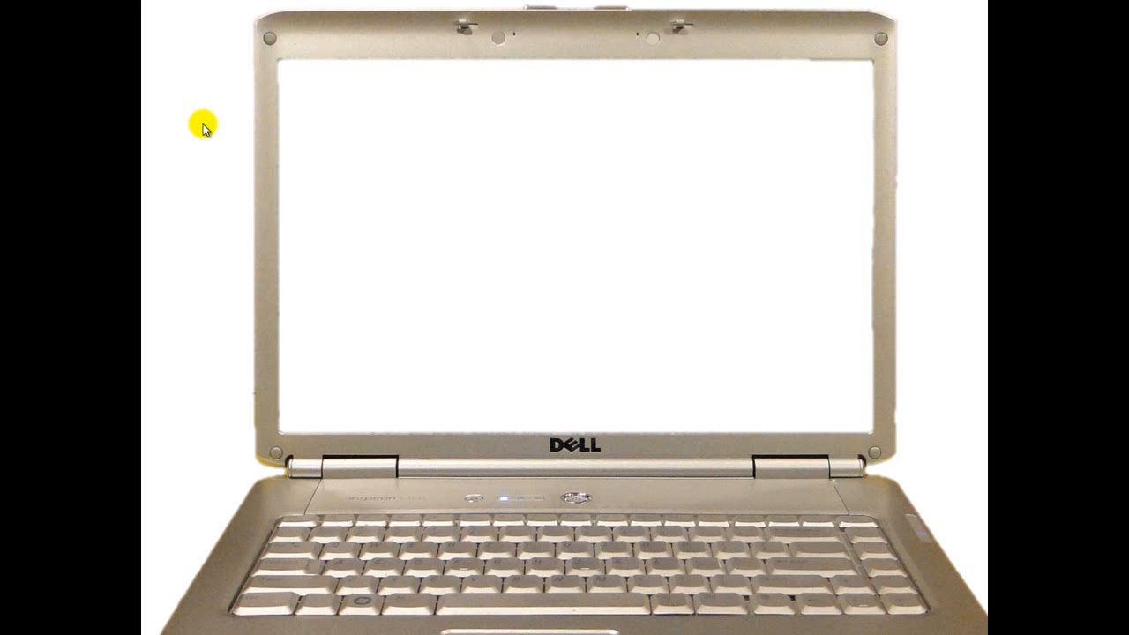
Zoom the slide show's all-slides overview between its smallest and largest thumbnails, and end the show from slide 2
key(minus)
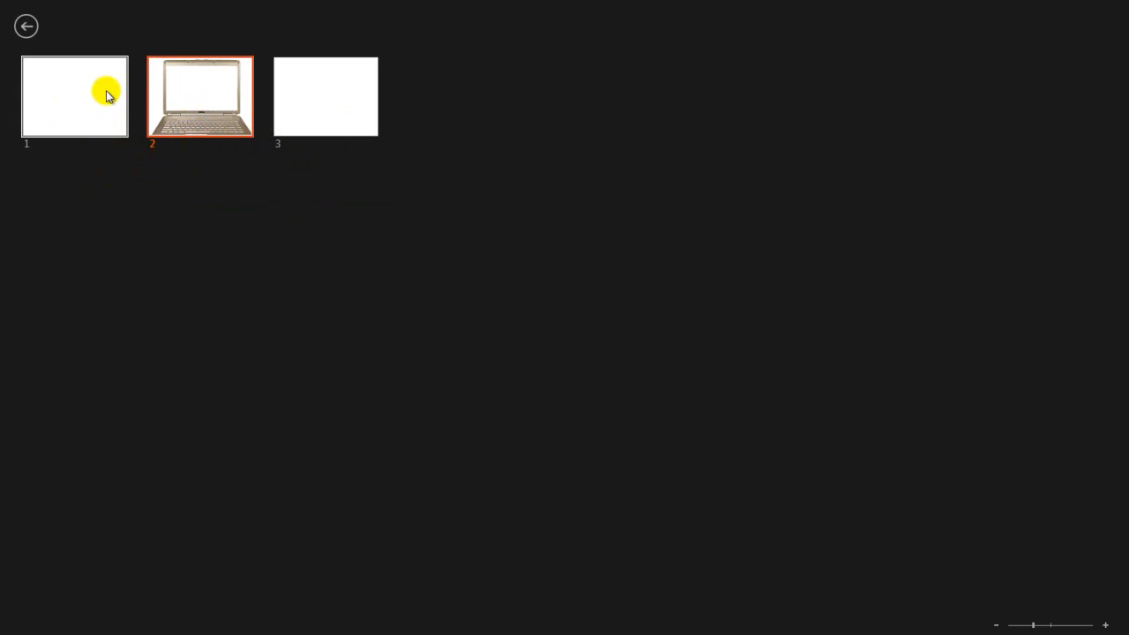
key(plus)
key(plus)
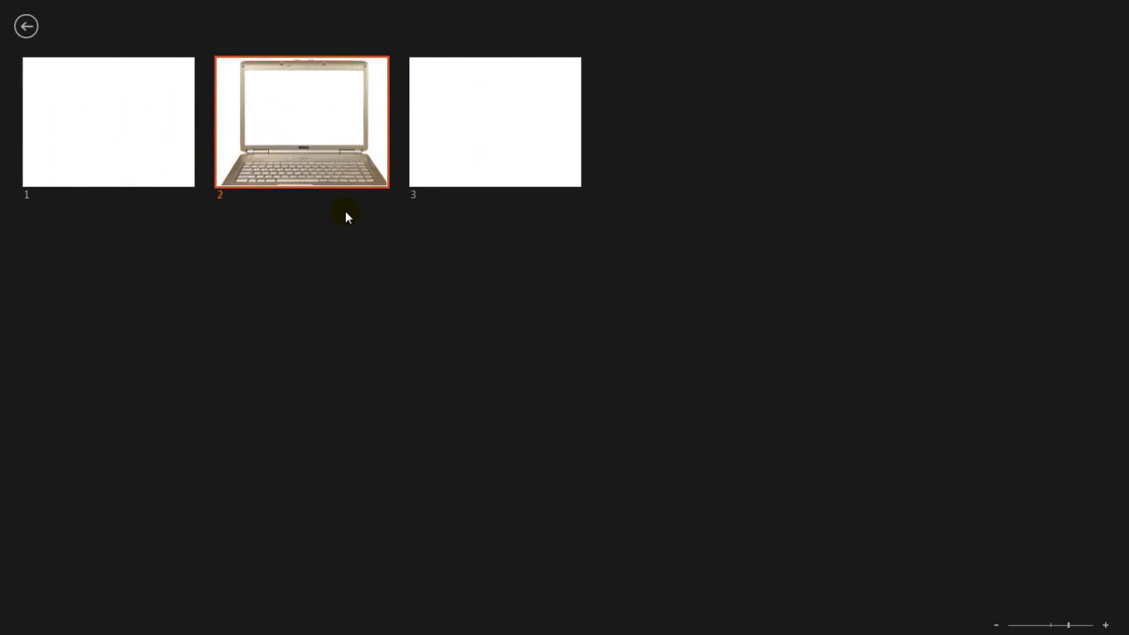
scroll(345, 216, up, 3)
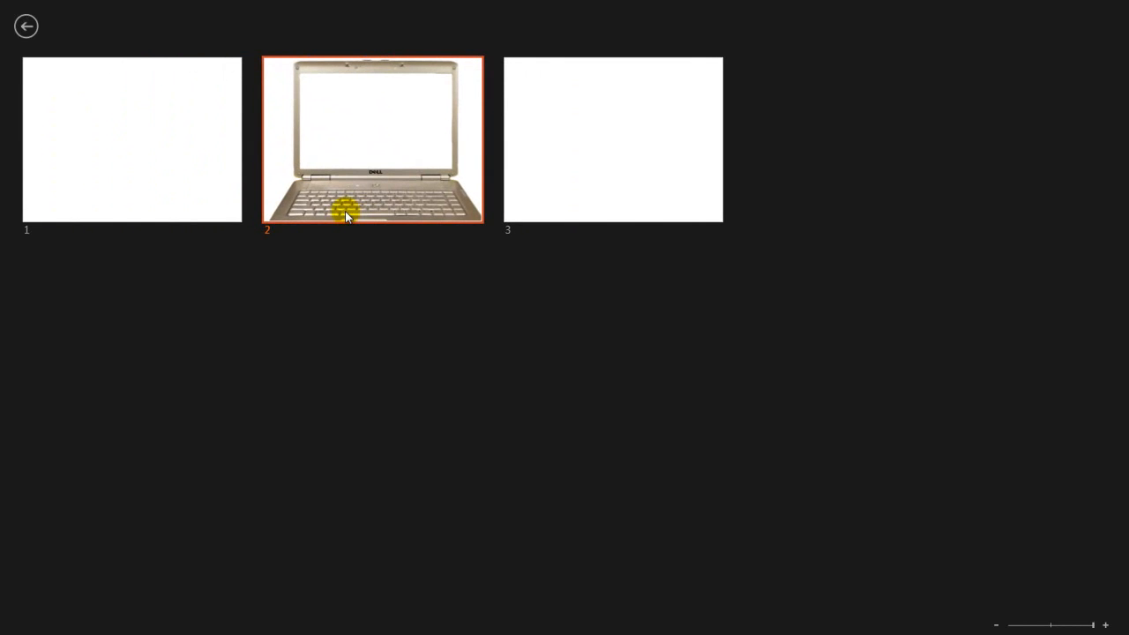
scroll(346, 216, down, 4)
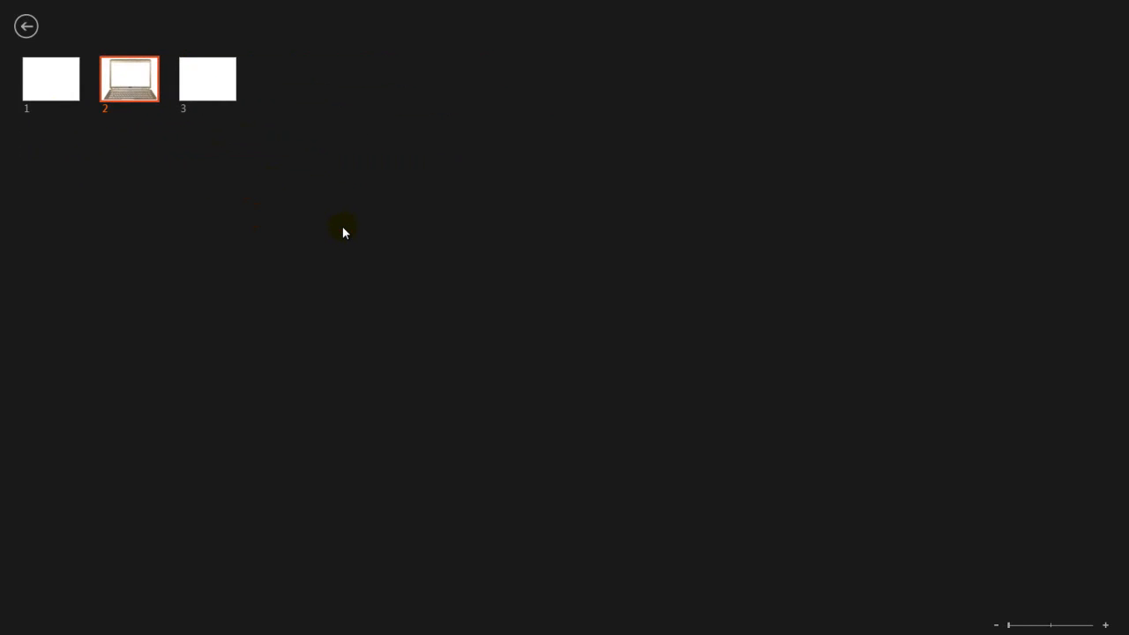
scroll(344, 231, up, 4)
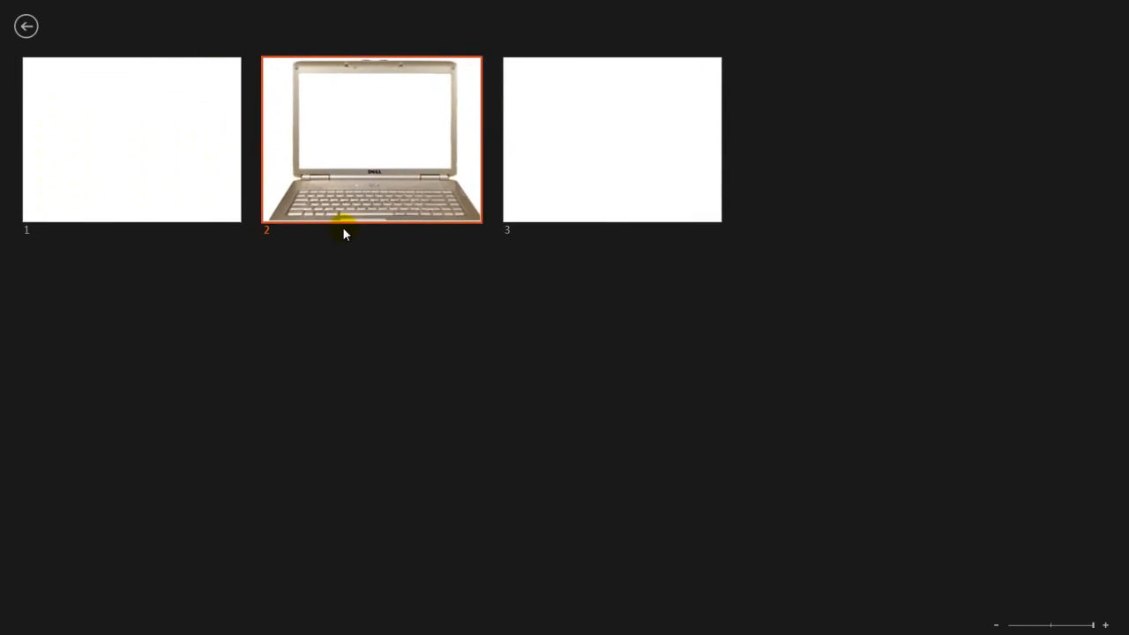
scroll(344, 234, down, 4)
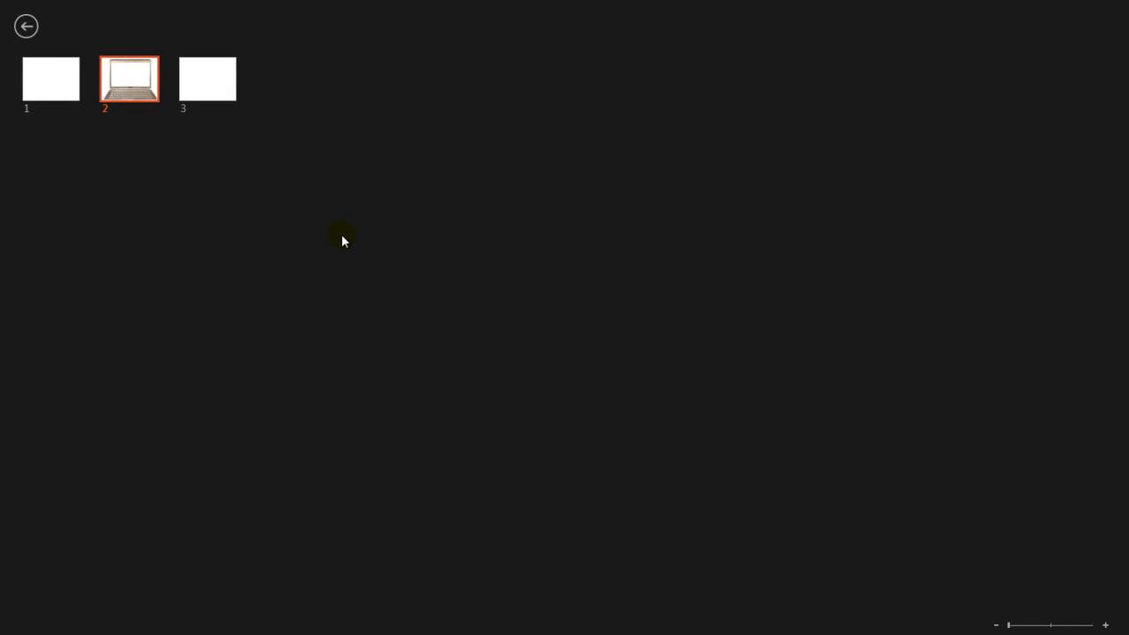
scroll(342, 233, up, 3)
scroll(341, 233, down, 1)
scroll(340, 247, down, 2)
scroll(341, 247, up, 3)
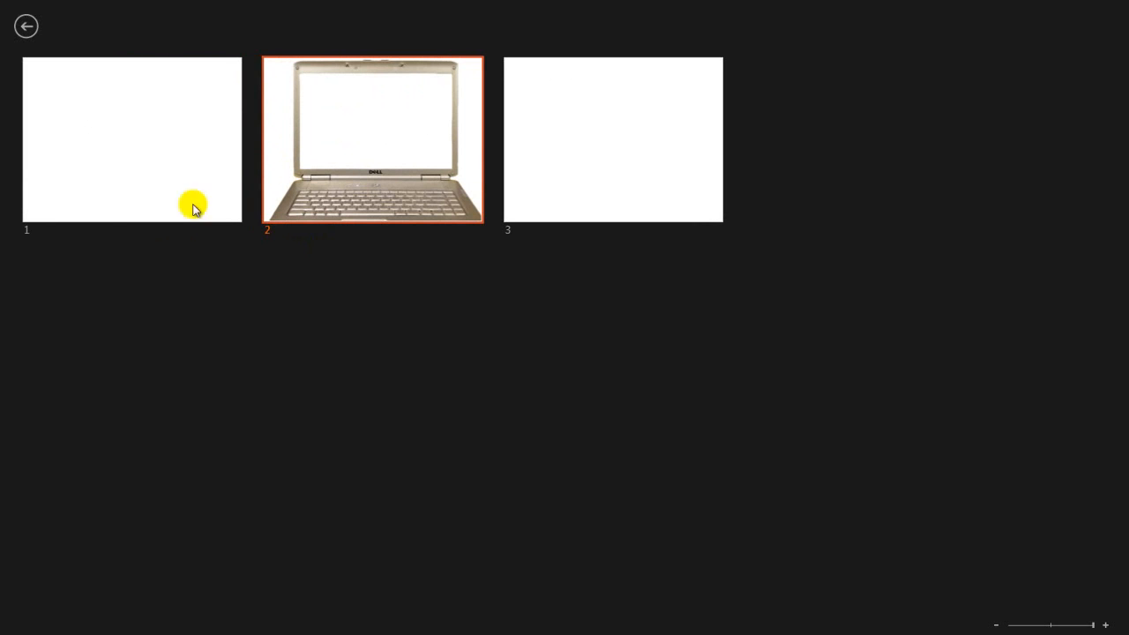
click(26, 26)
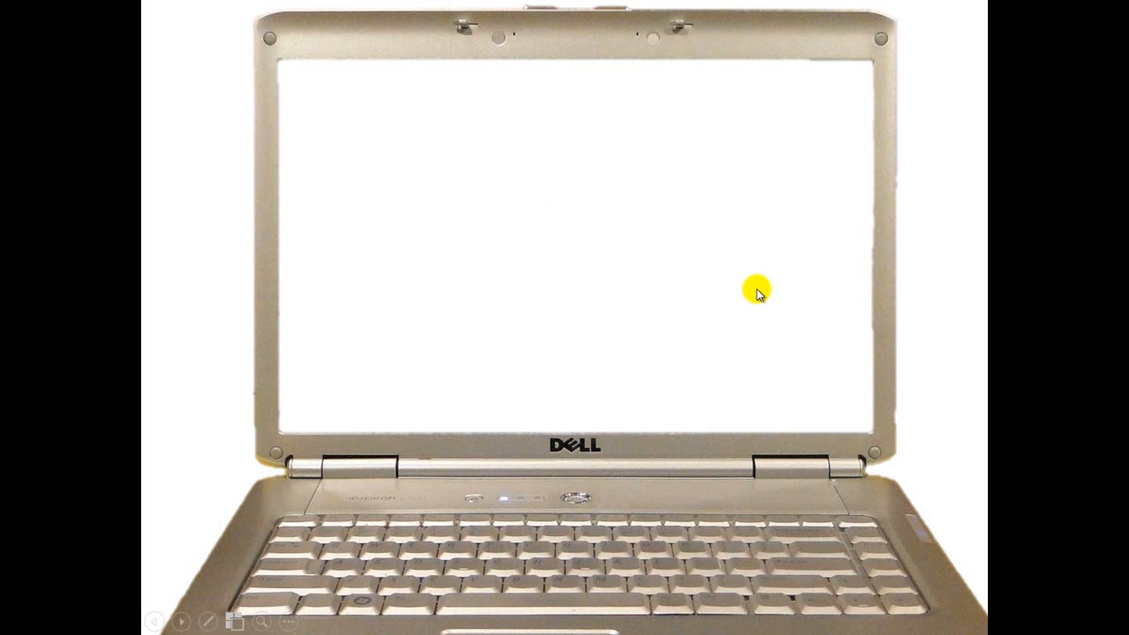
key(Escape)
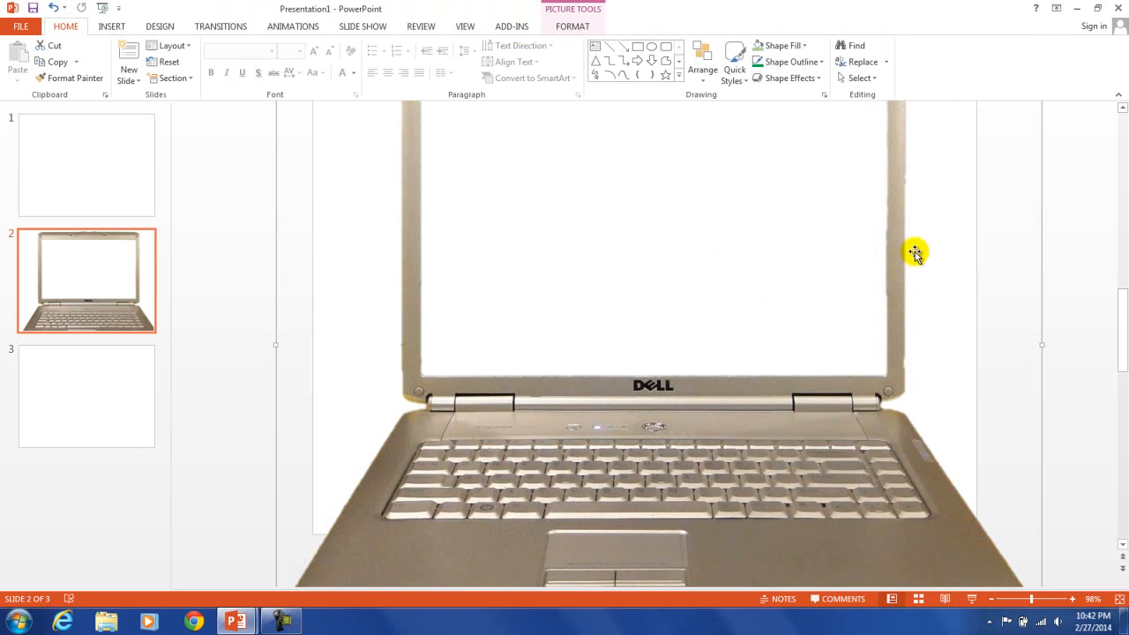
Shrink the laptop picture slightly with its lid at slide 2's upper edge, and preview the slide full screen
drag(1121, 322, 1122, 255)
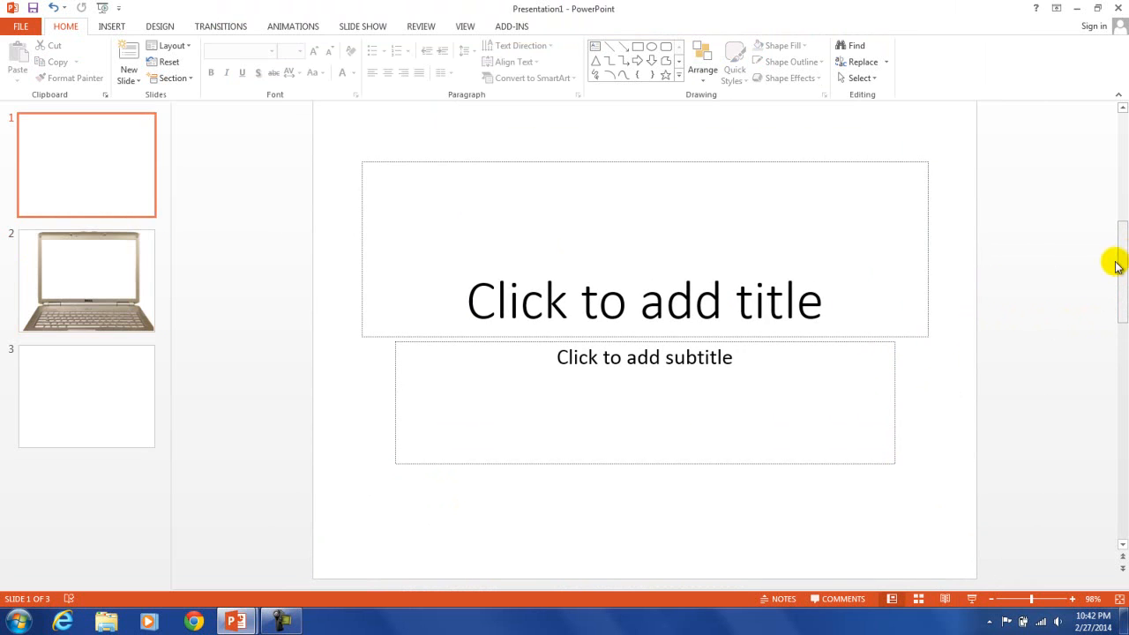
scroll(1109, 257, down, 2)
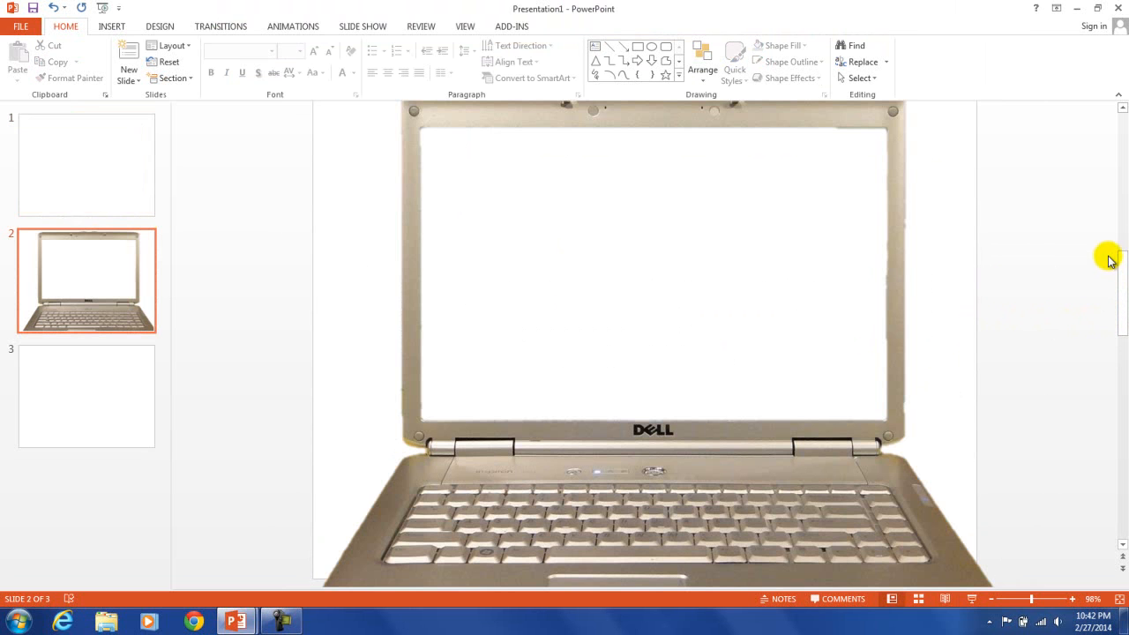
click(918, 256)
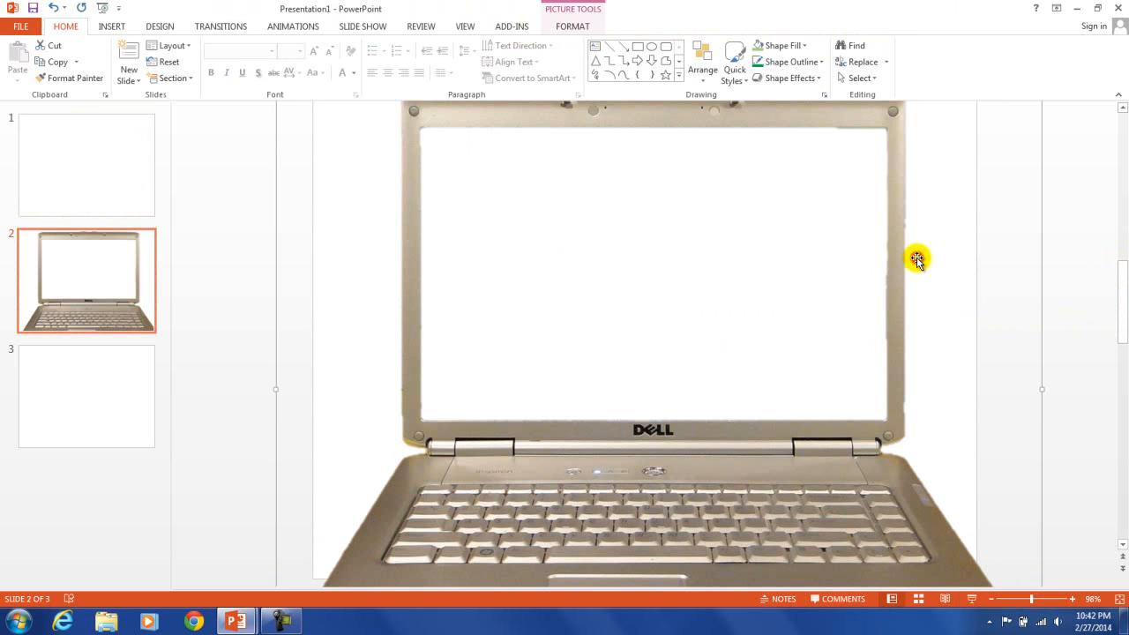
click(1122, 108)
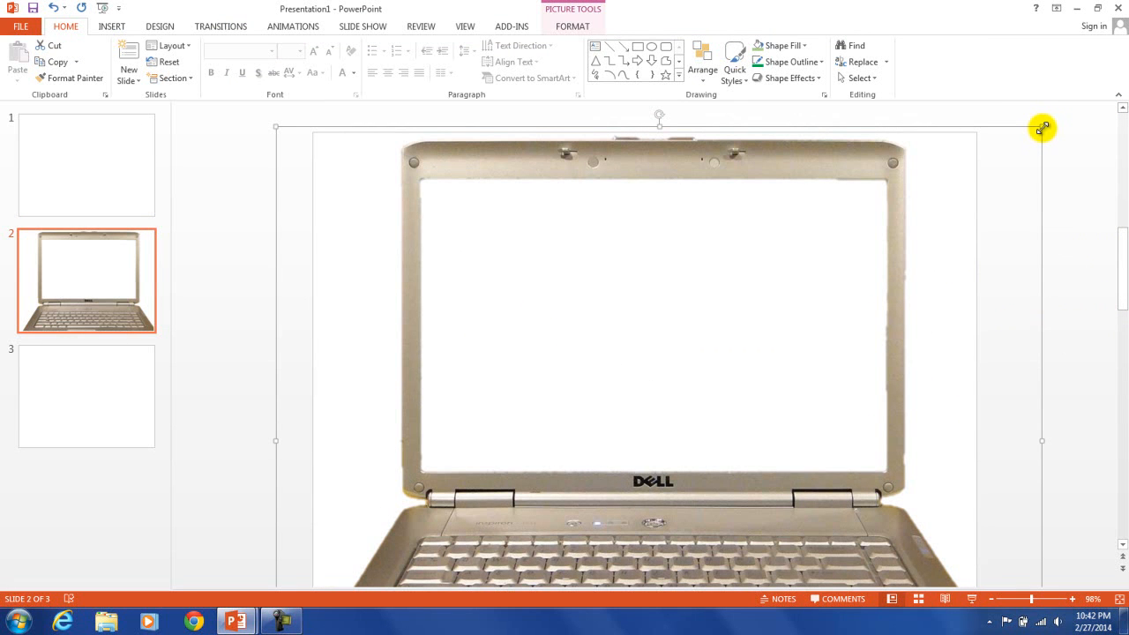
scroll(1042, 128, down, 1)
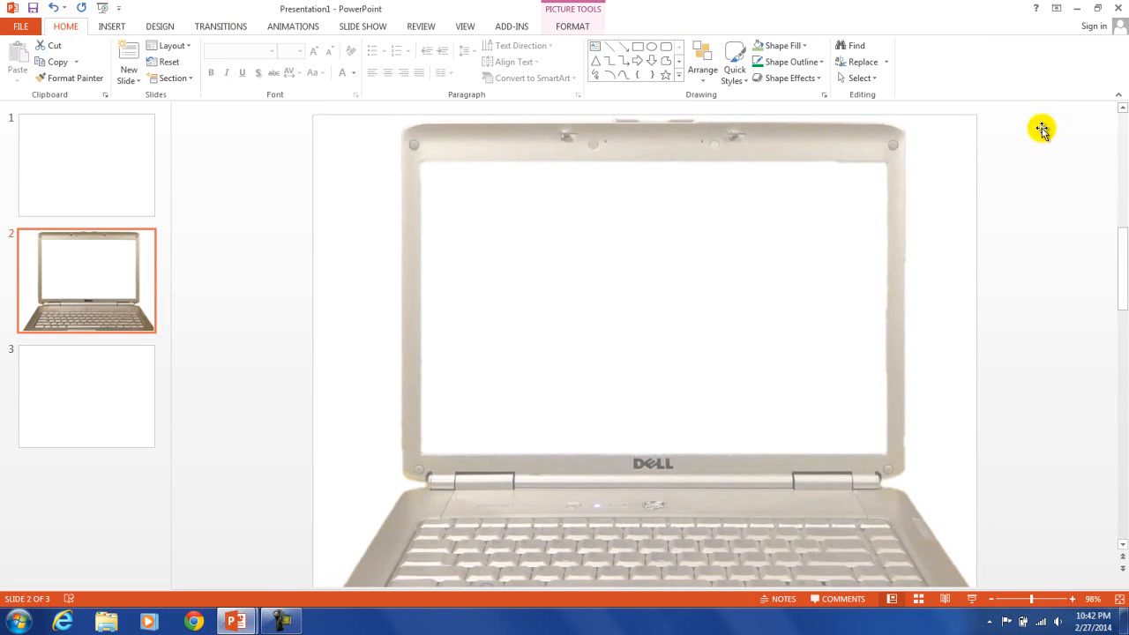
drag(1039, 107, 1016, 125)
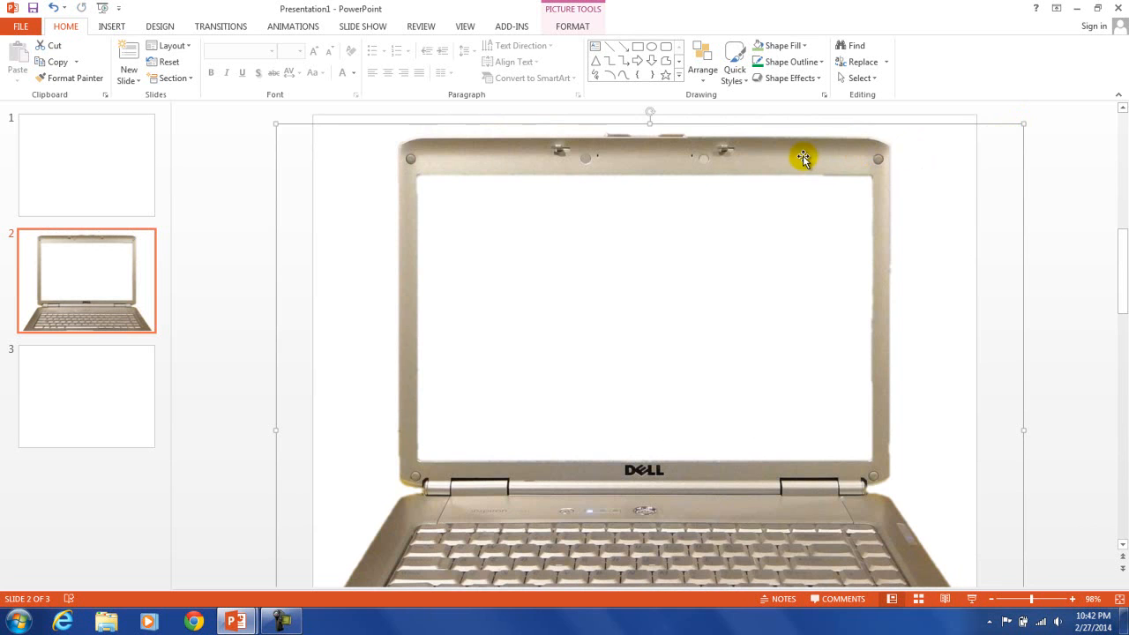
drag(803, 154, 804, 135)
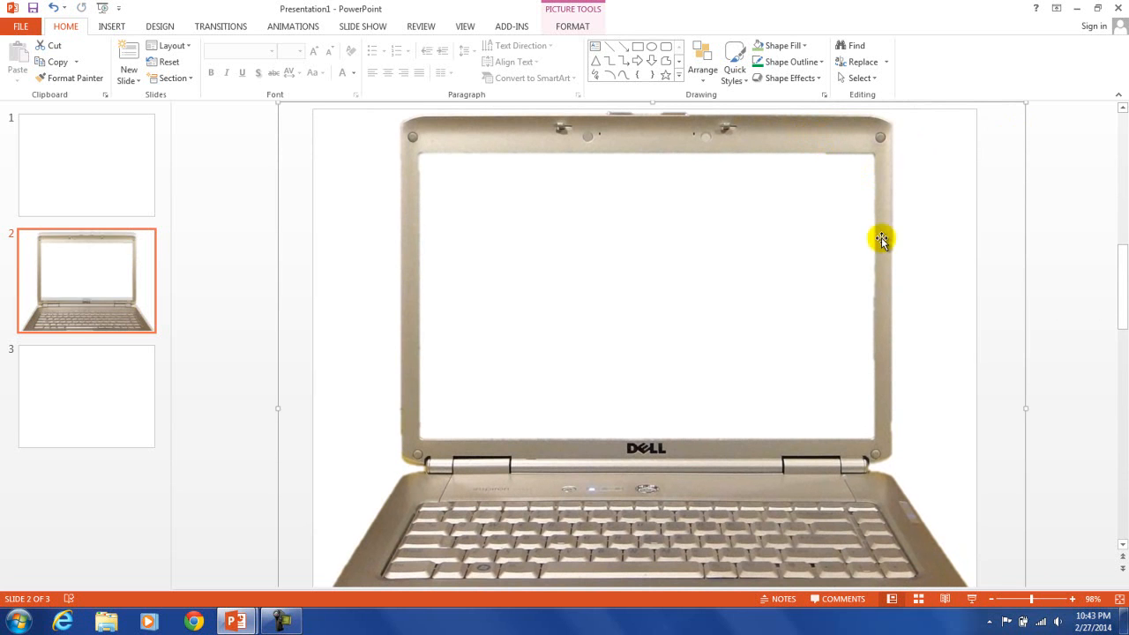
click(972, 601)
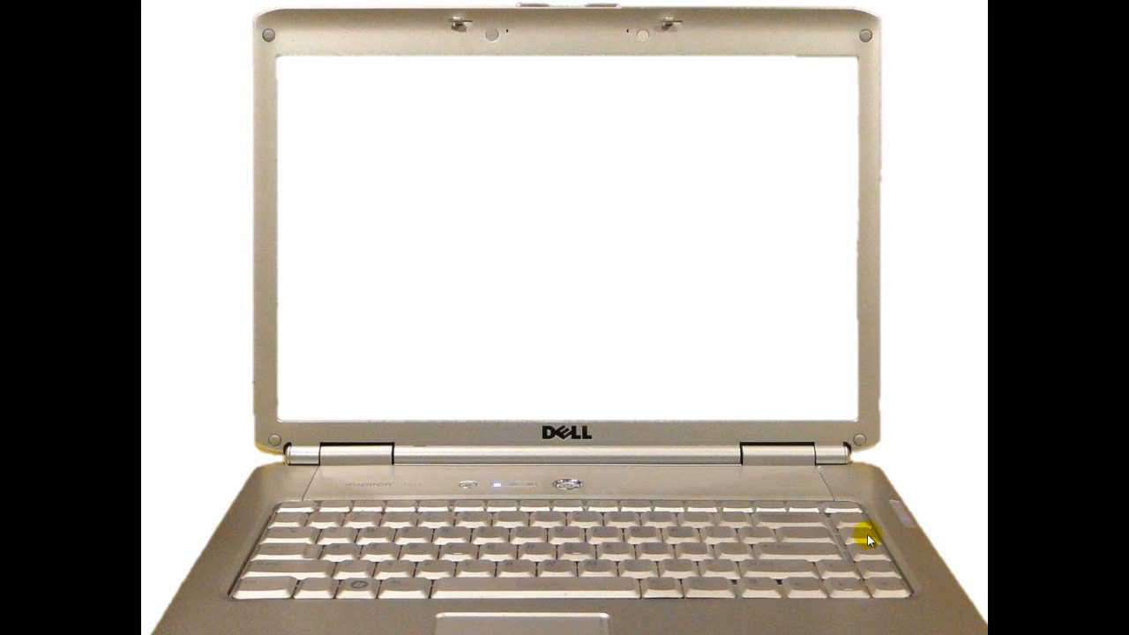